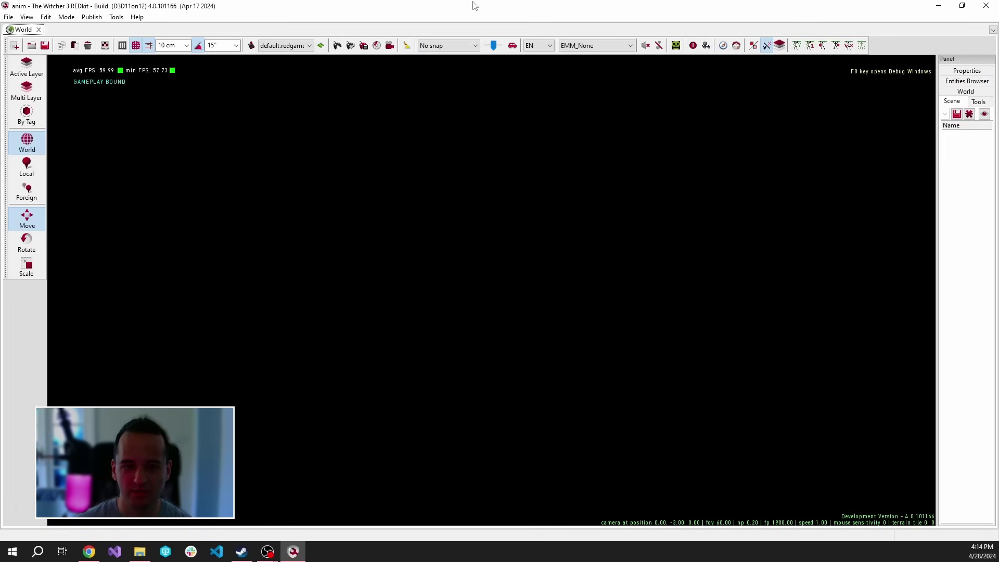
Step: In the Asset Browser, open man_axe_1handed.w2anims from animations\man\combat
left_click(105, 46)
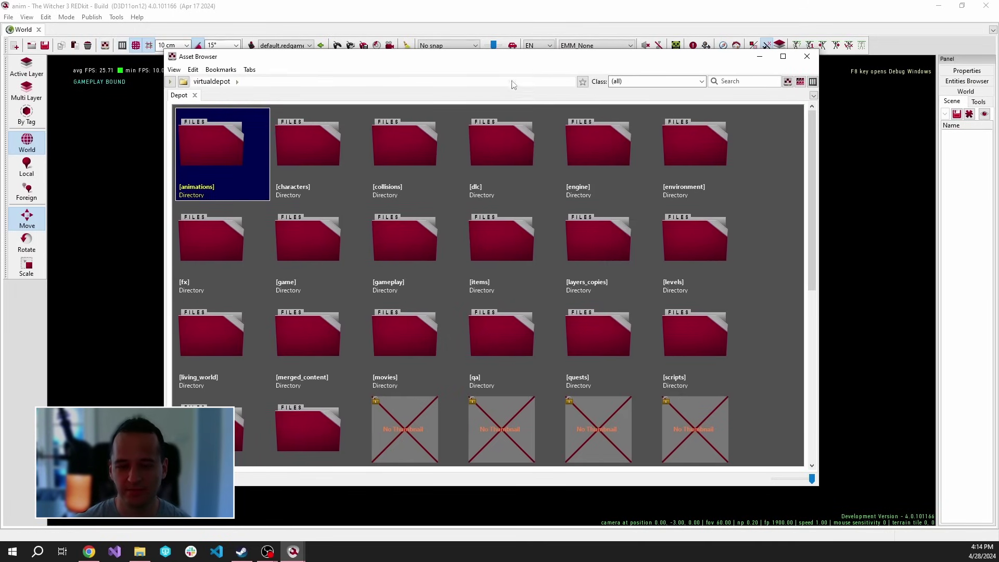
double_click(218, 170)
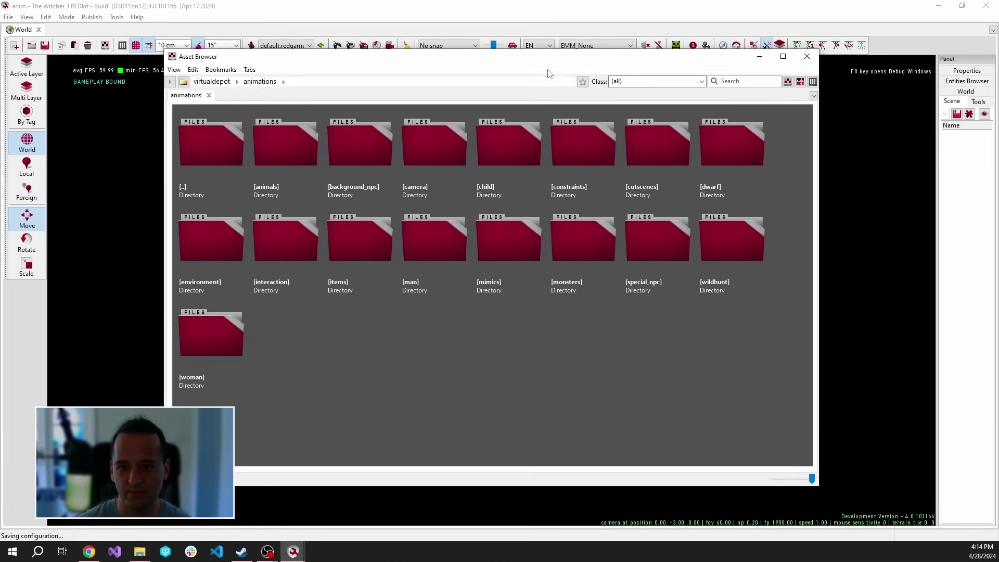
left_click_drag(546, 60, 541, 52)
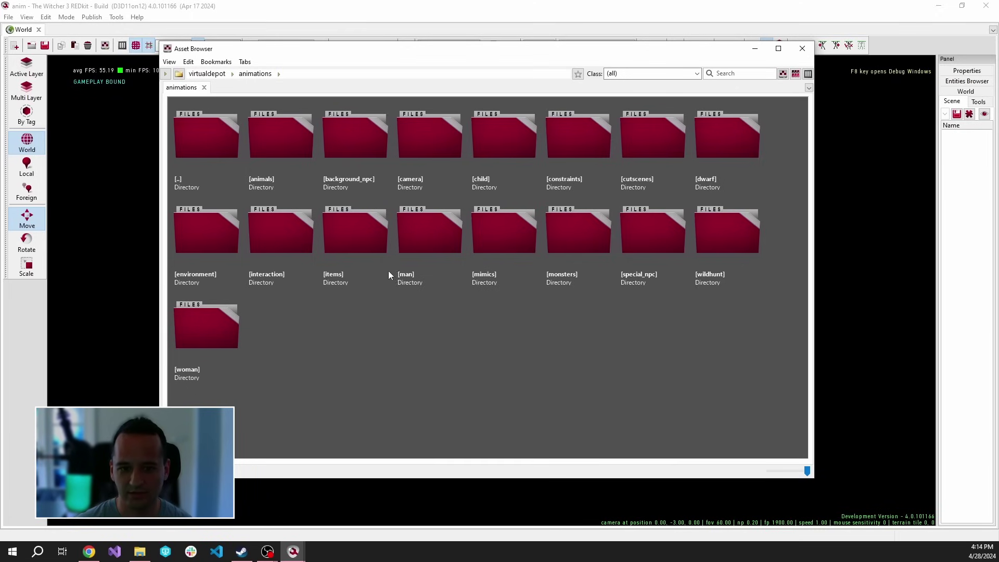
double_click(430, 247)
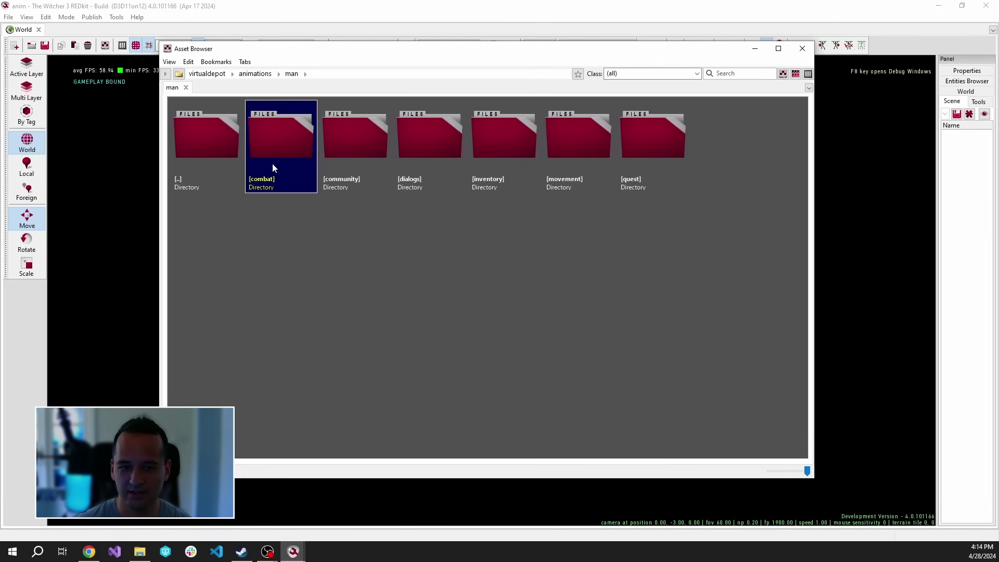
double_click(272, 163)
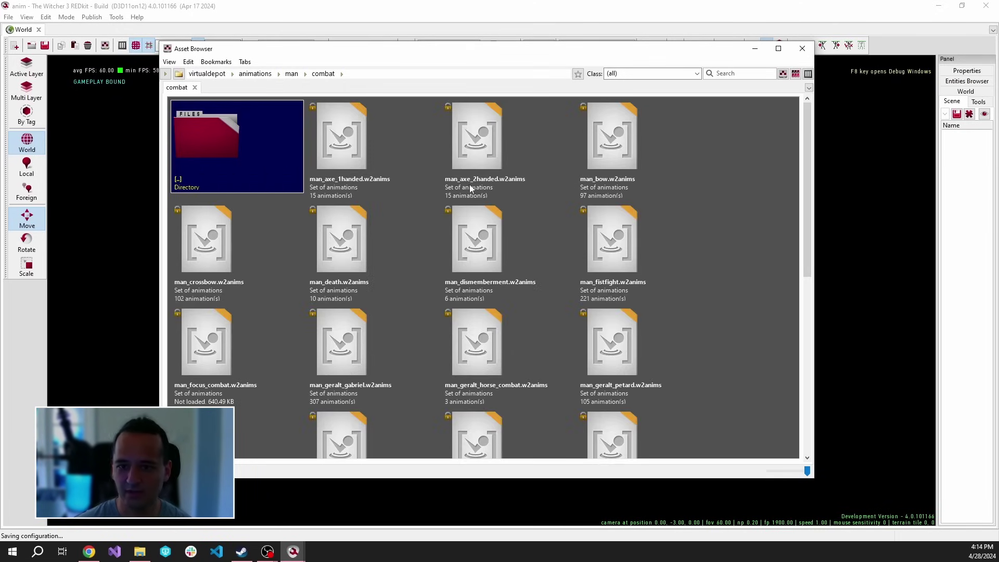
left_click(369, 162)
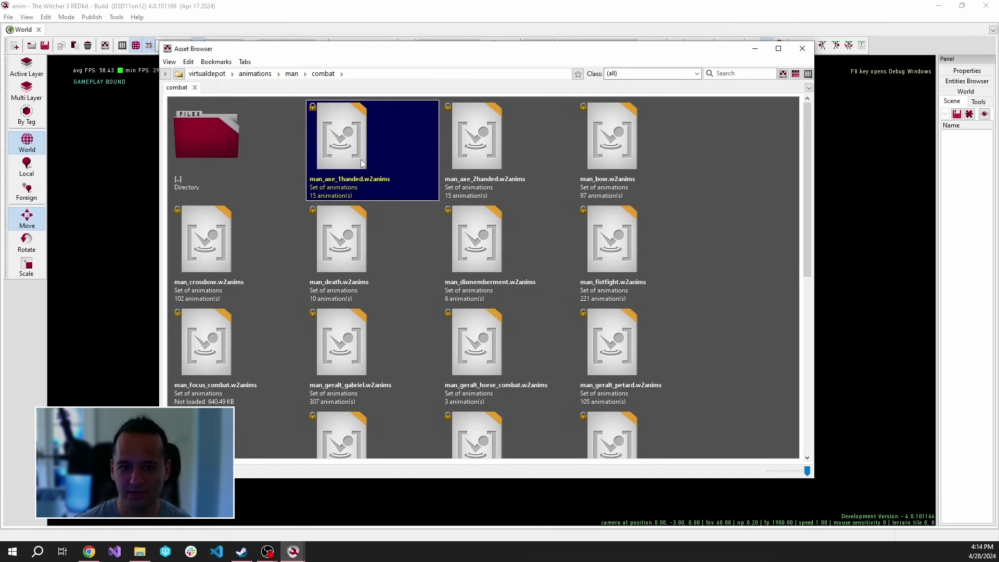
double_click(353, 156)
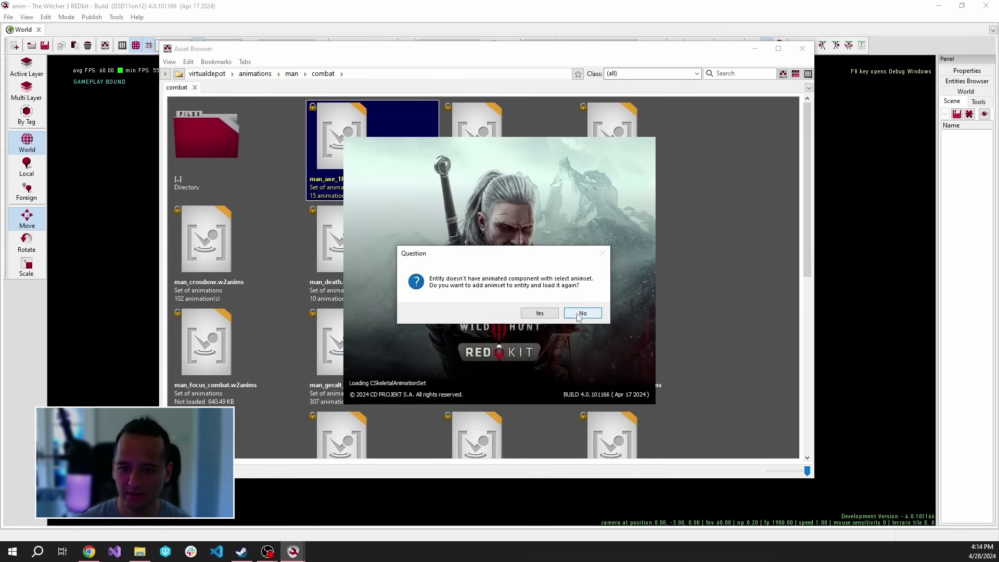
Step: Add the axe animset to the entity and preview it on Geralt using the man_base component
left_click(539, 312)
left_click_drag(552, 68, 466, 64)
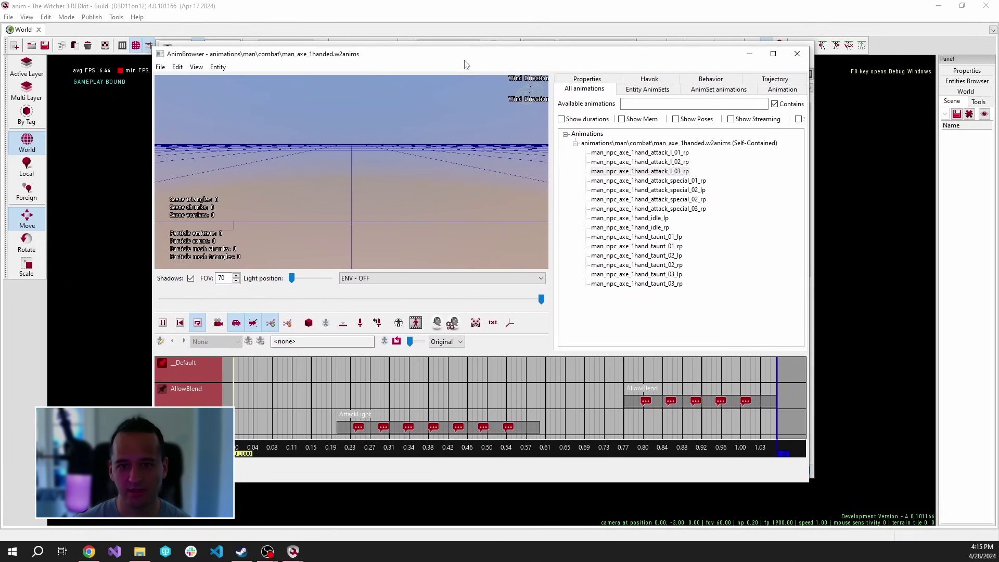
right_click(363, 197)
mouse_move(413, 216)
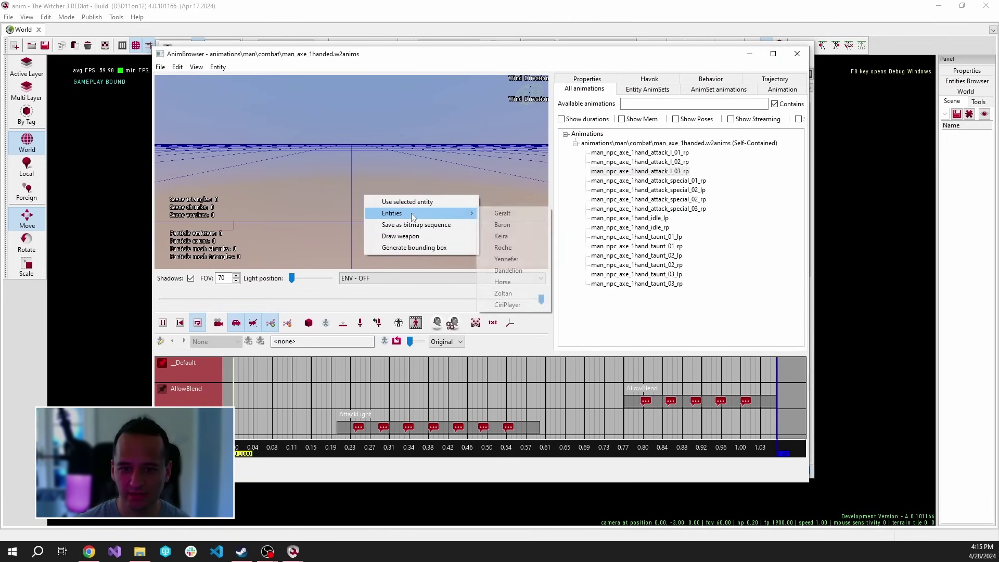
left_click(513, 214)
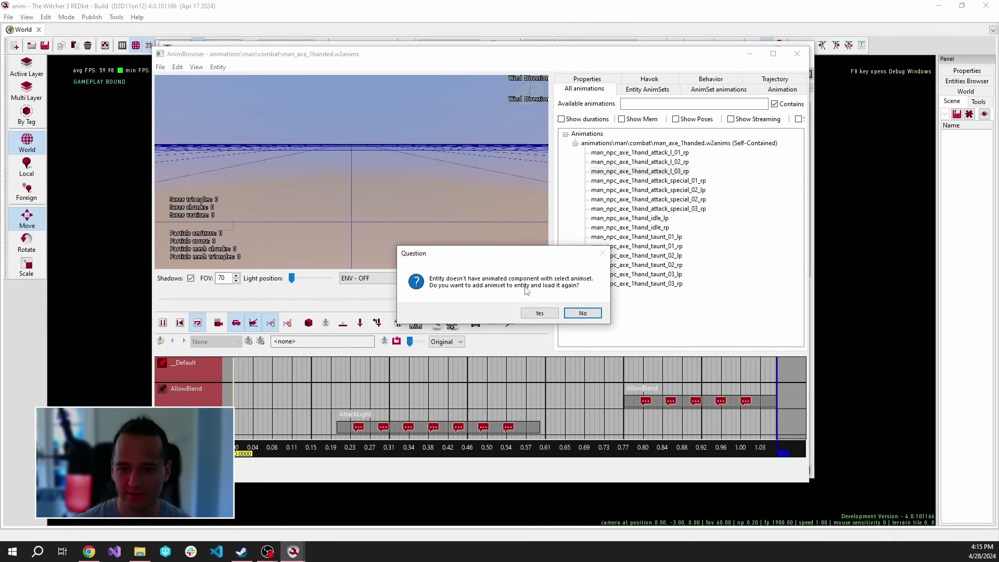
left_click(535, 313)
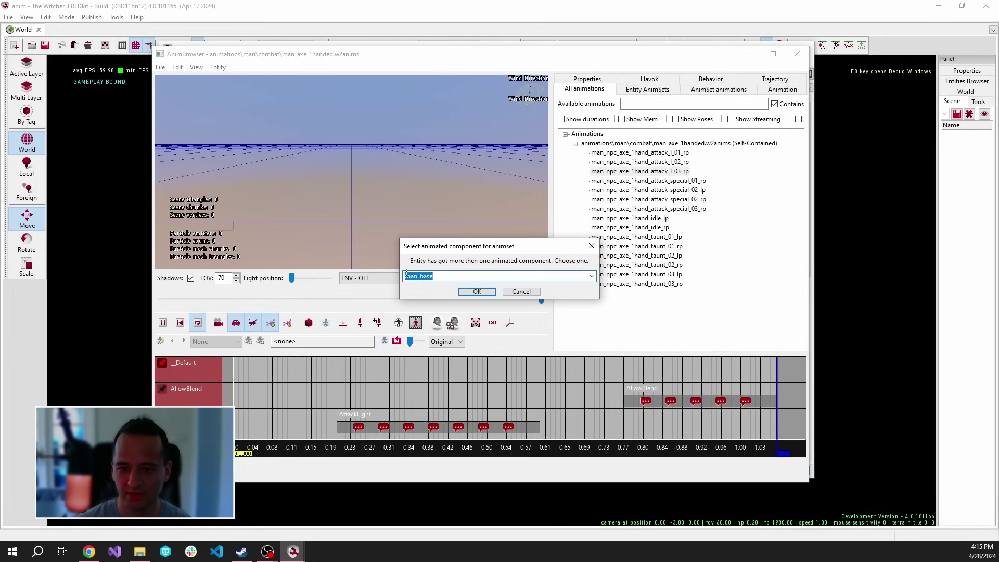
left_click(474, 292)
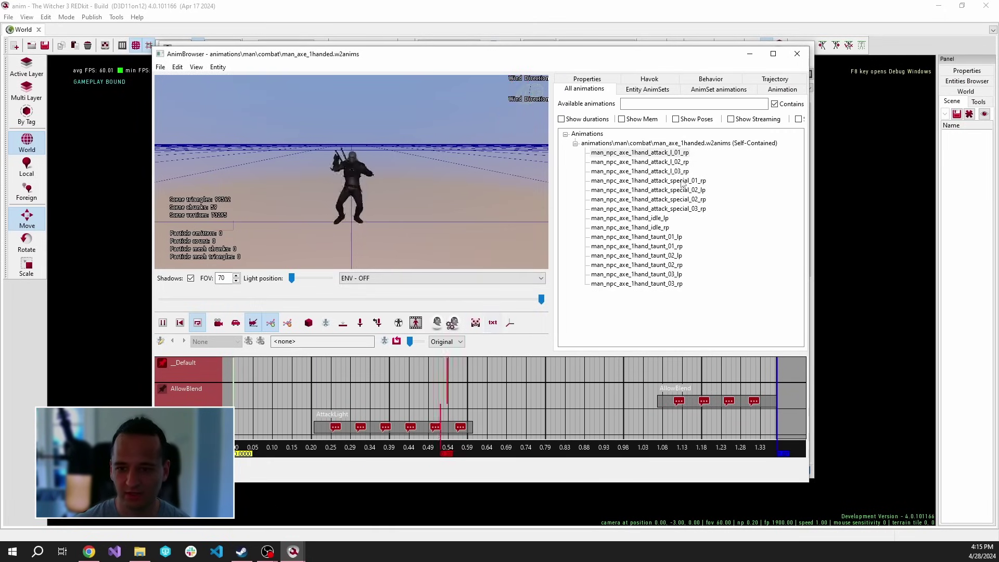
Step: Compare the attack animations, settling on man_npc_axe_1hand_attack_l_03_rp
left_click(651, 172)
left_click(657, 190)
key("Down")
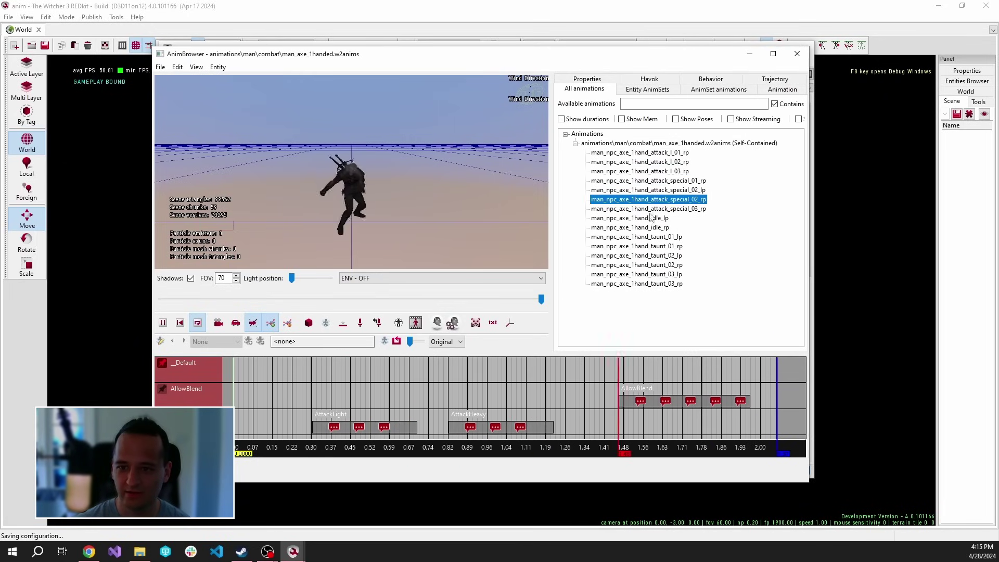
left_click(642, 171)
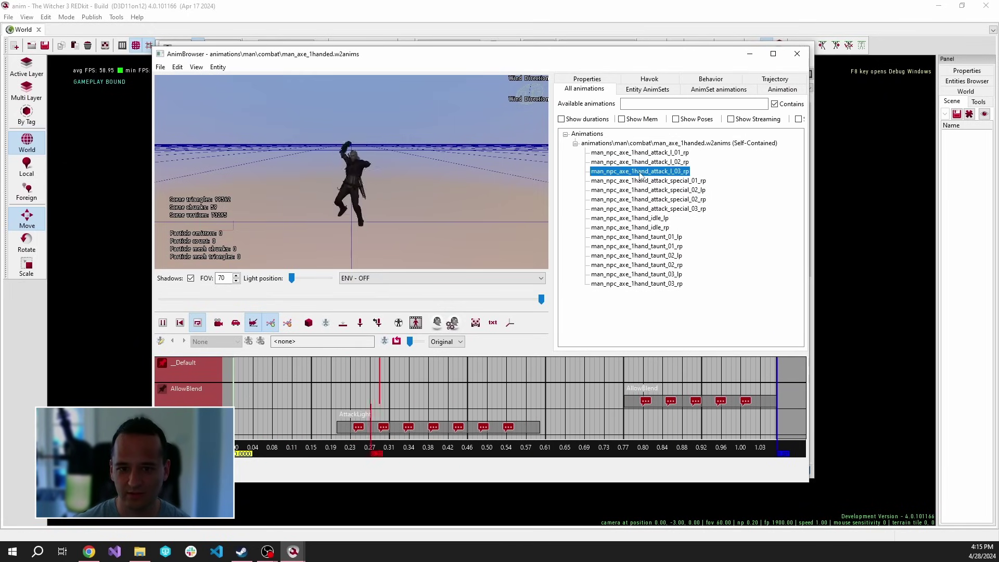
left_click(640, 163)
left_click(641, 172)
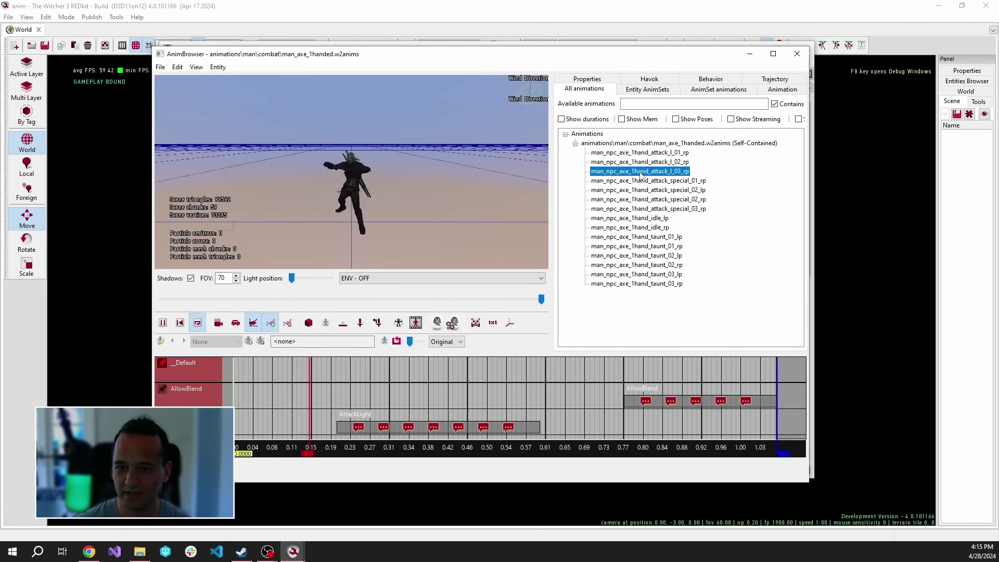
Step: Export attack_l_03_rp as test.re, overwriting the existing file in the w3 workspace folder
right_click(643, 172)
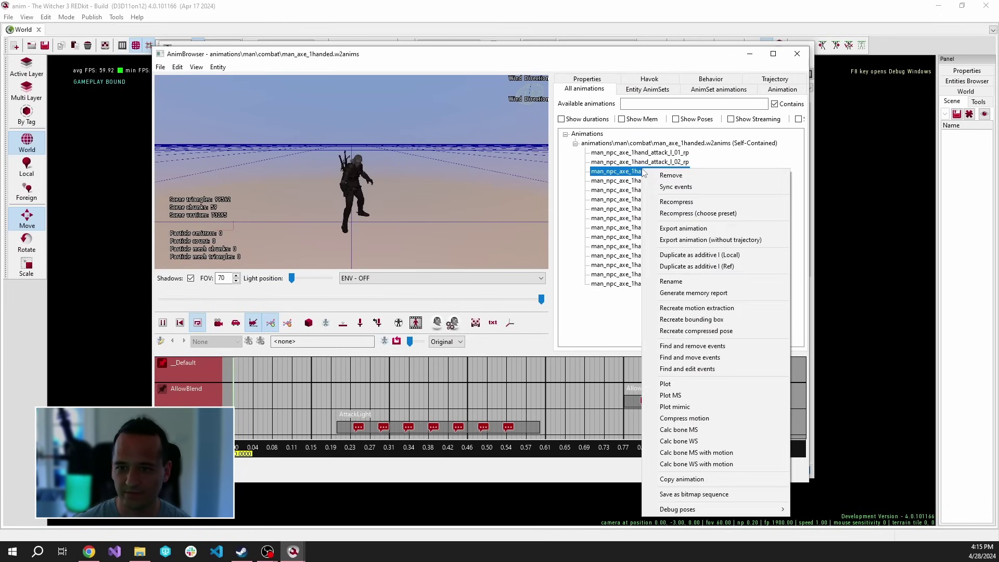
left_click(723, 232)
left_click(283, 155)
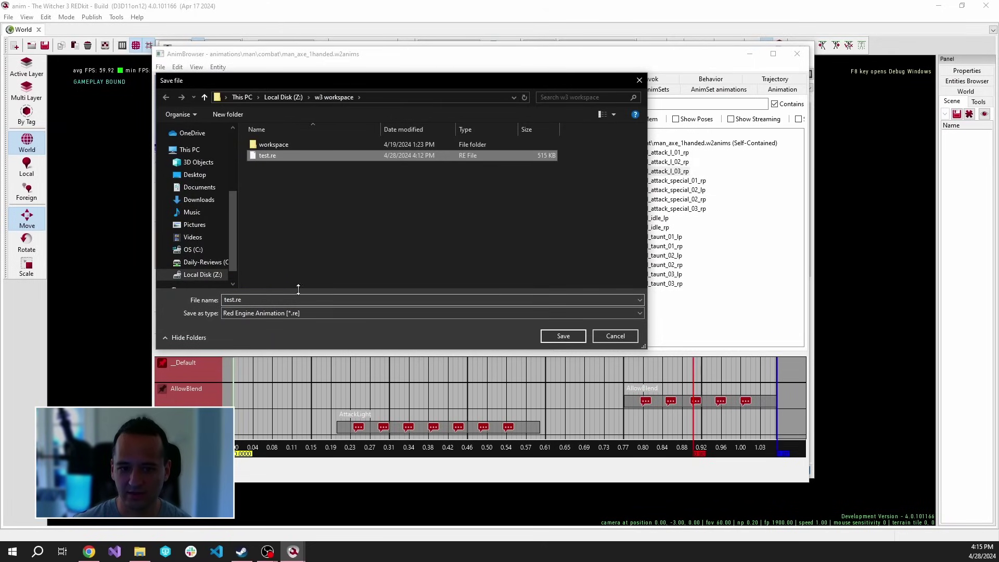
left_click(563, 337)
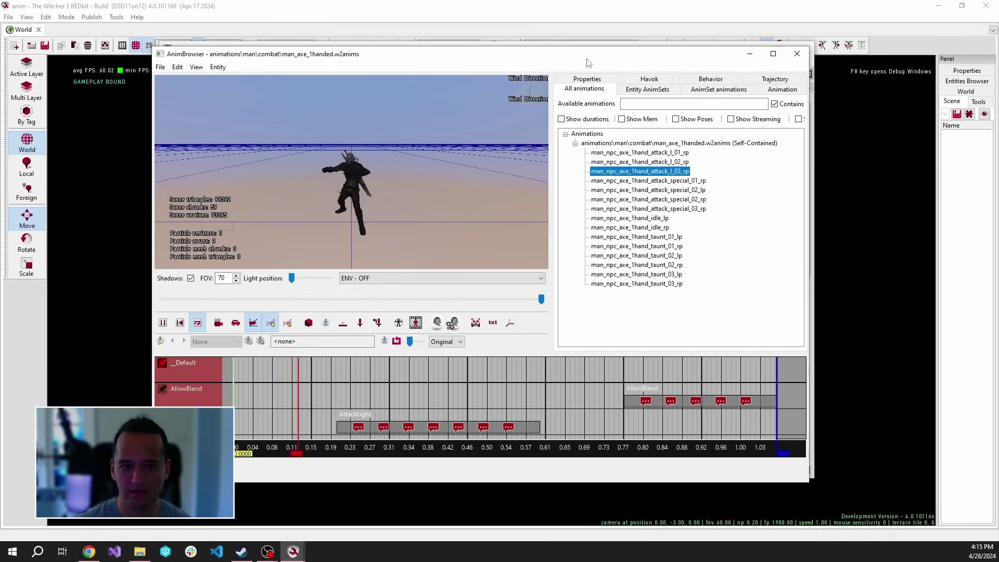
left_click_drag(588, 62, 590, 61)
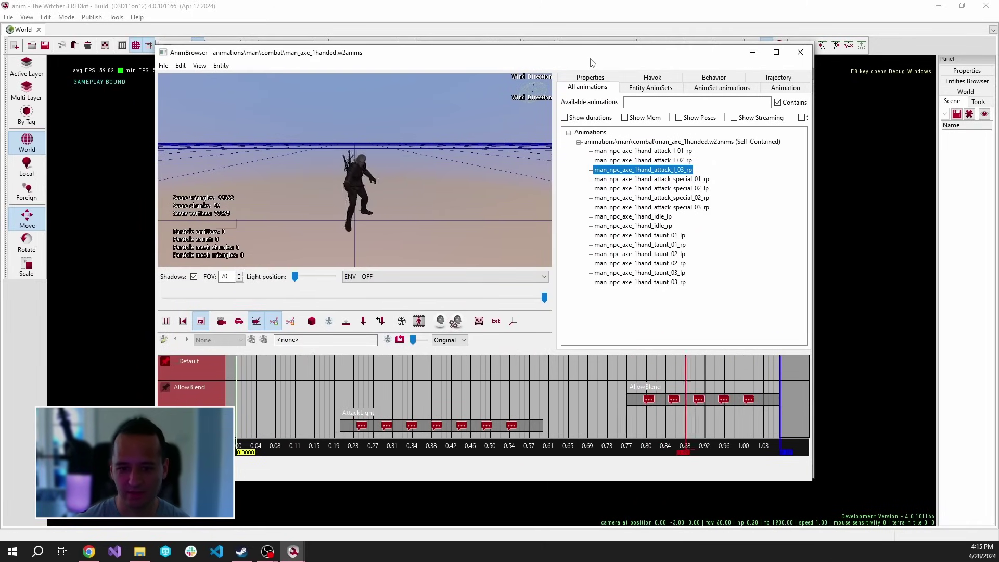
left_click_drag(0, 78, 579, 16)
Step: Search 'download blender' and save the Windows Portable (.zip) build from blender.org into Downloads
double_click(579, 16)
type("dow")
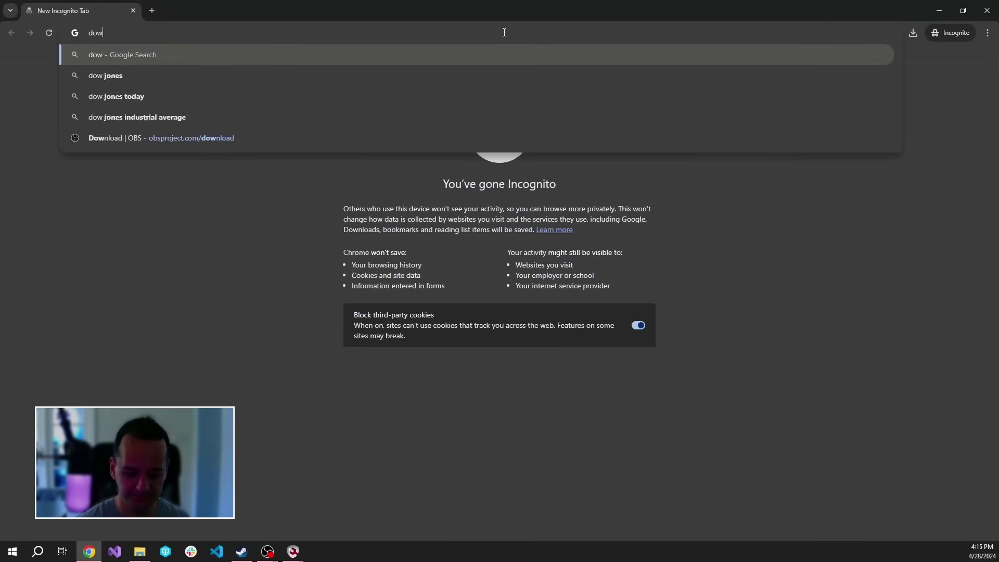
type("nload blender")
key("Return")
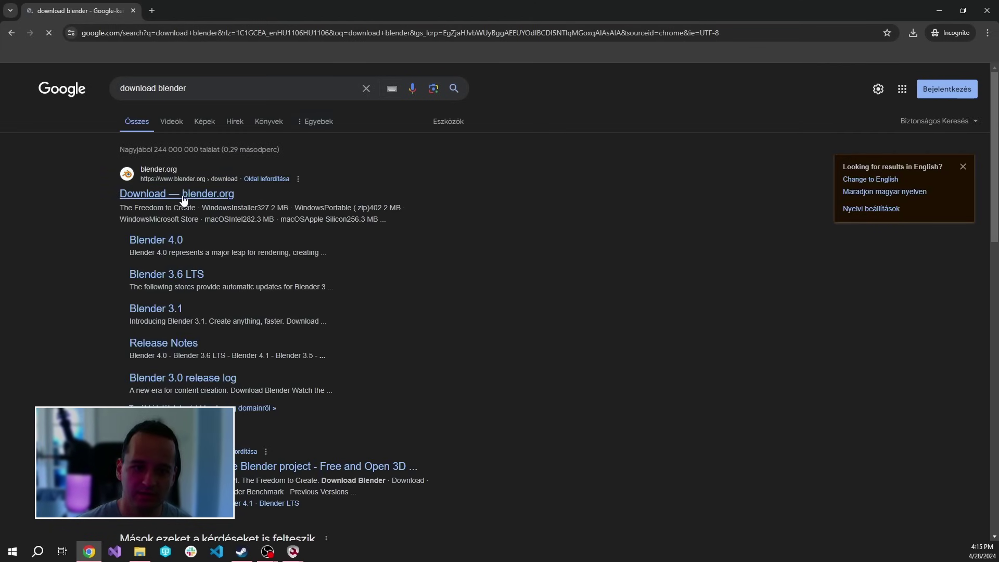
left_click(184, 198)
left_click(496, 319)
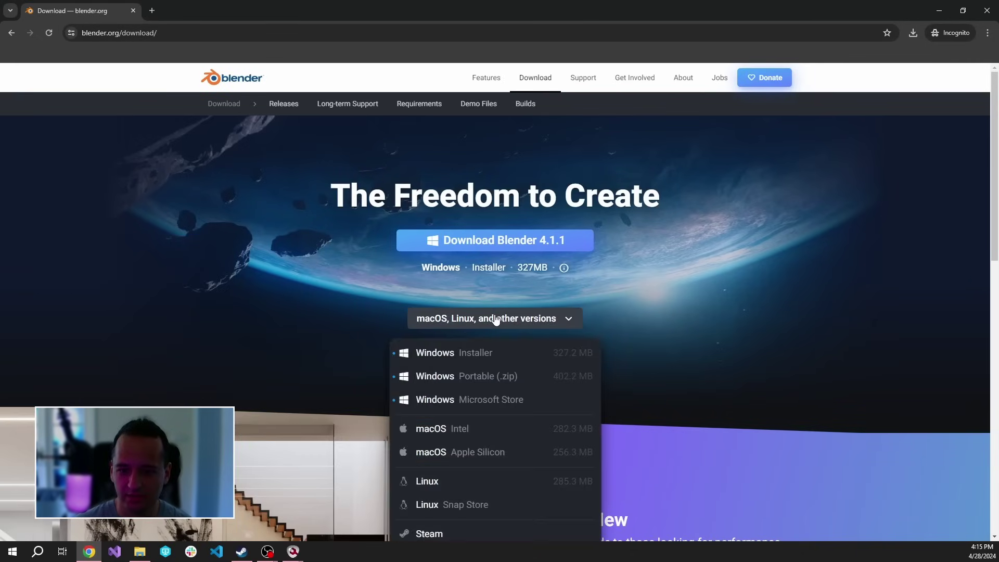
left_click(437, 377)
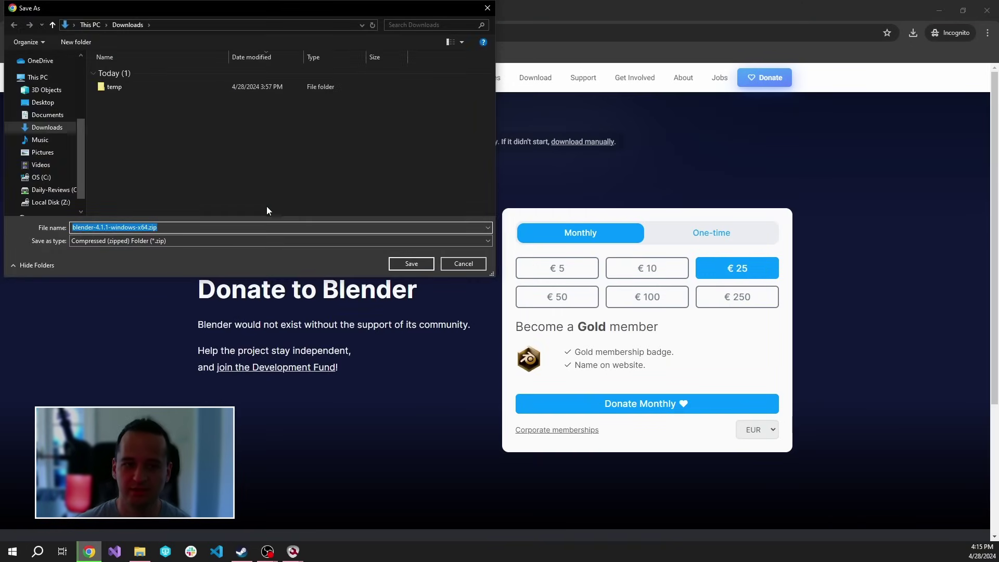
left_click(415, 265)
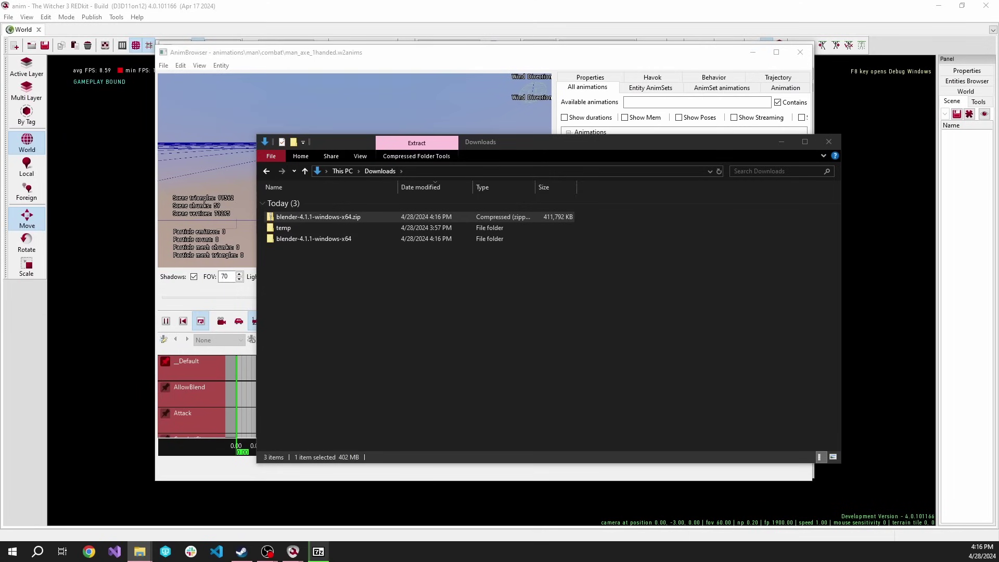
Step: Browse steamapps\common to open The Witcher 3 REDkit folder
left_click_drag(0, 160, 574, 161)
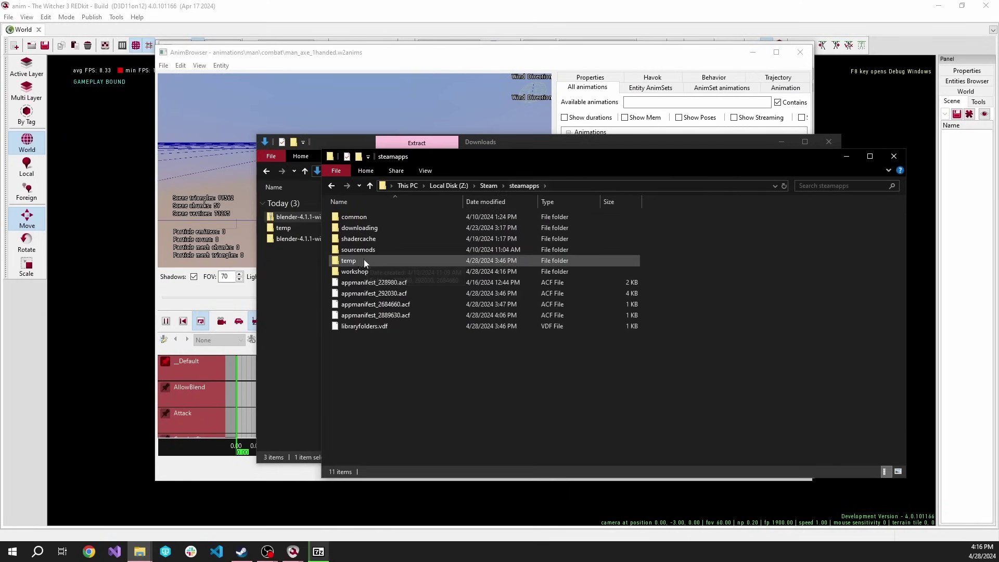
double_click(382, 271)
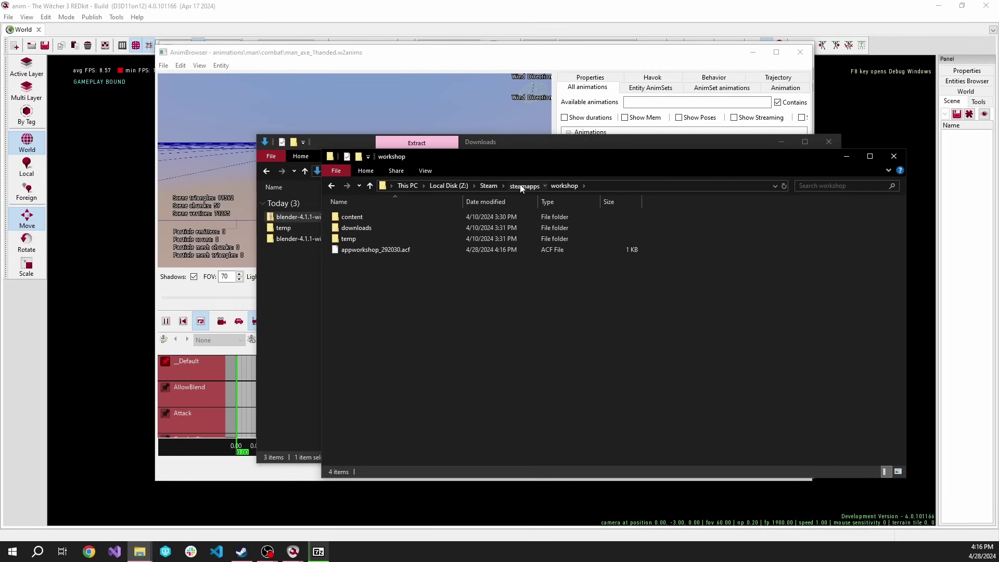
left_click(524, 185)
double_click(370, 217)
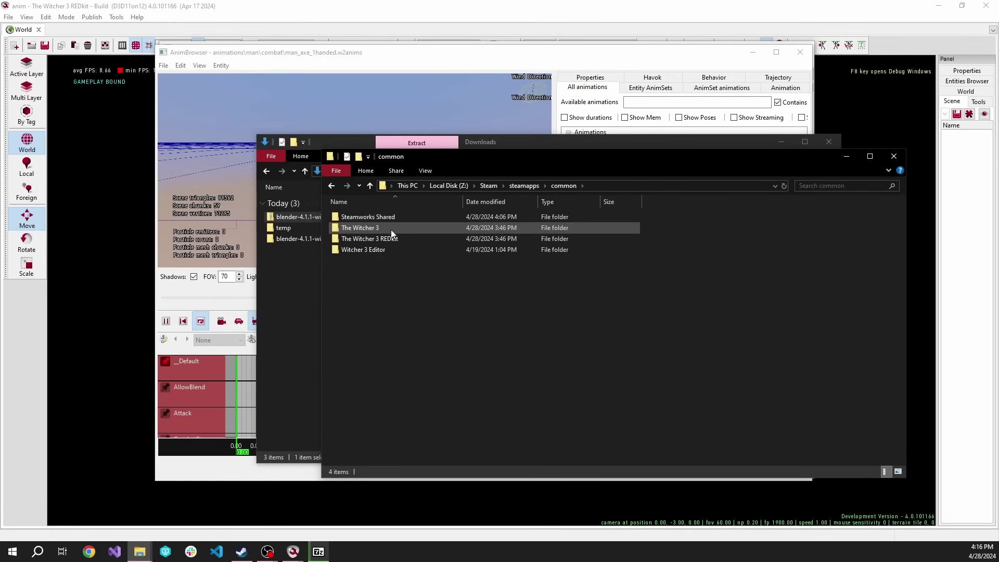
left_click(416, 239)
double_click(416, 239)
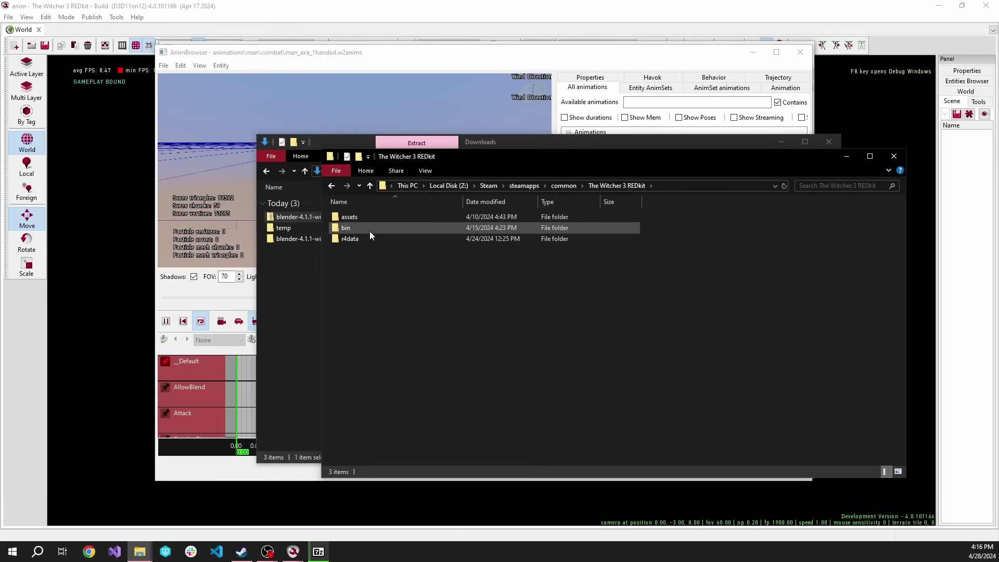
Step: Open bin\tools\BlenderPlugin inside the REDkit folder, then return to tools
double_click(376, 230)
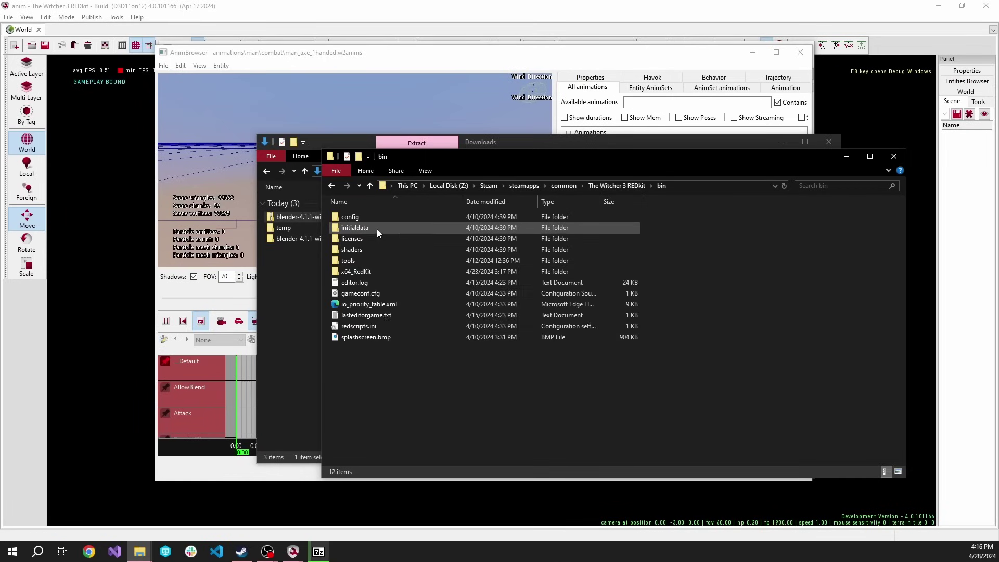
double_click(358, 260)
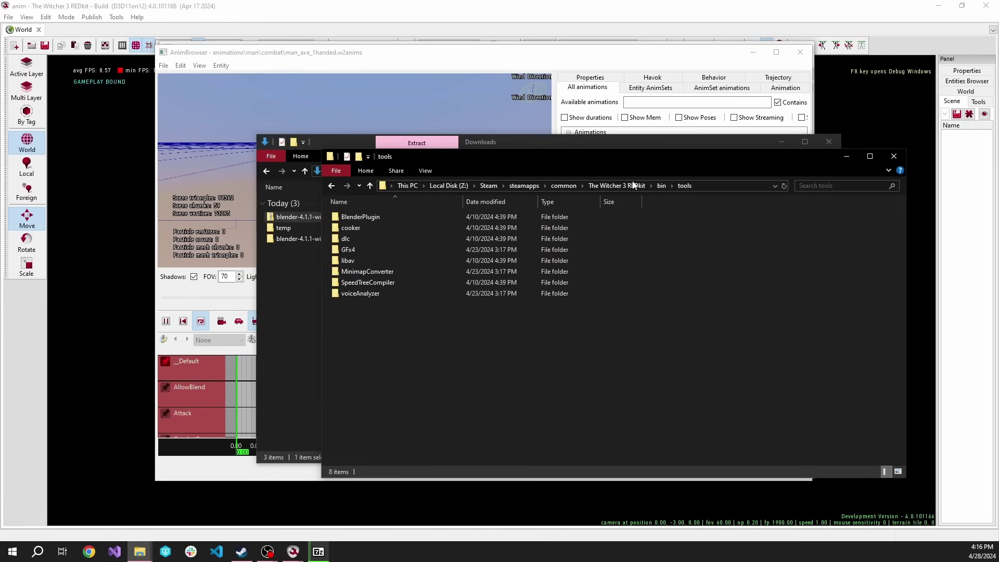
left_click_drag(574, 158, 671, 178)
double_click(462, 238)
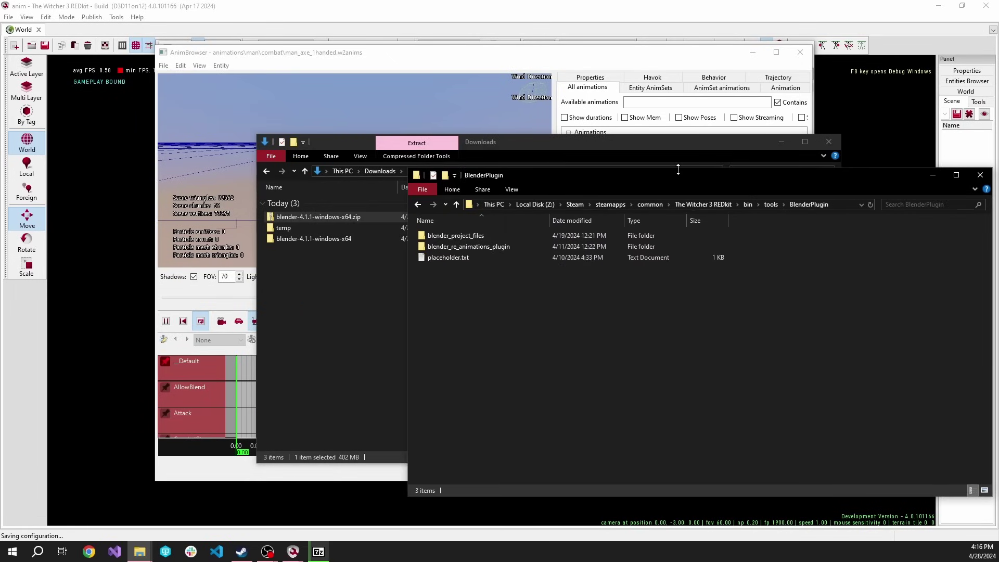
left_click(751, 205)
left_click_drag(744, 179, 700, 180)
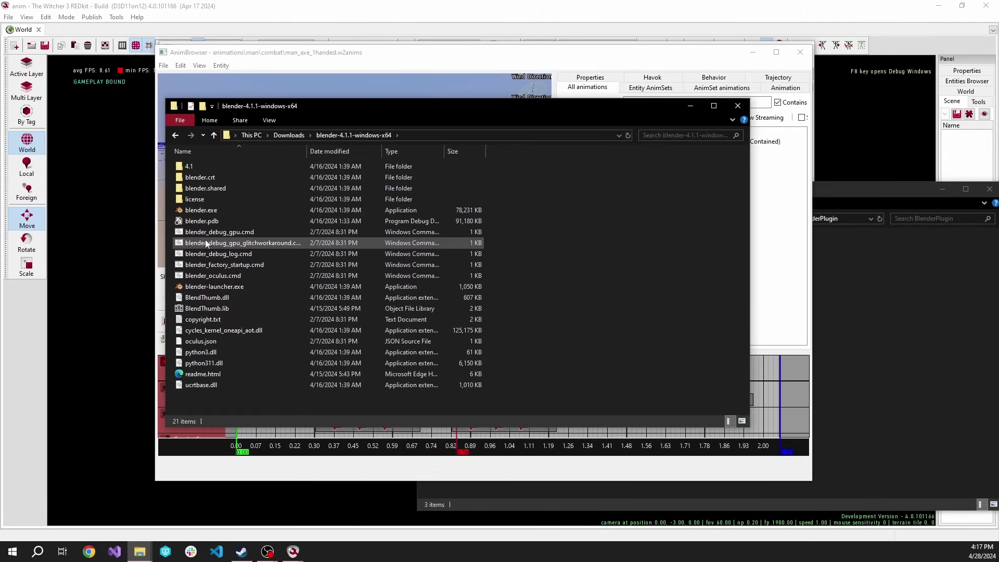
Step: Launch Blender maximised and delete the default Camera, Cube and Light
double_click(217, 211)
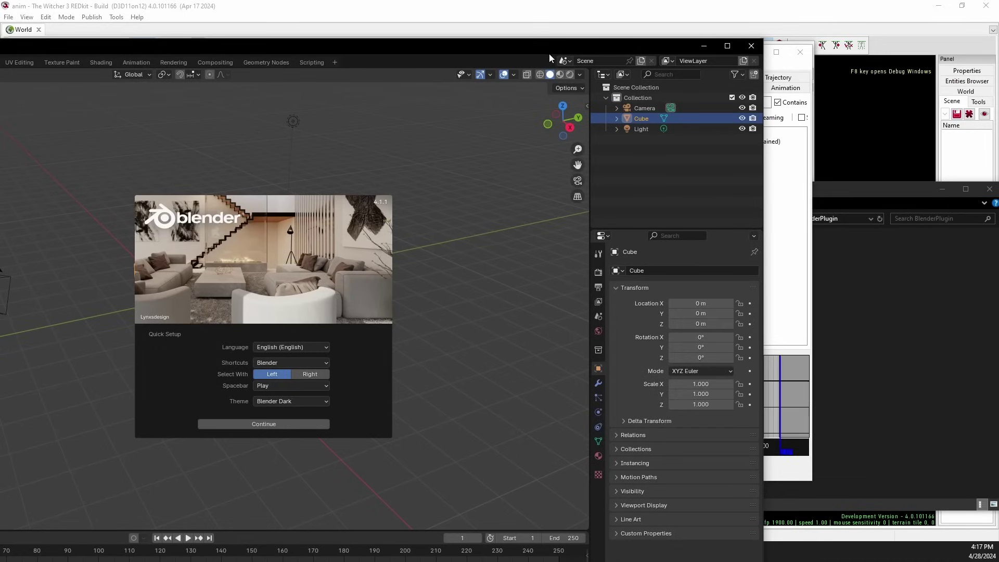
left_click_drag(545, 48, 792, 18)
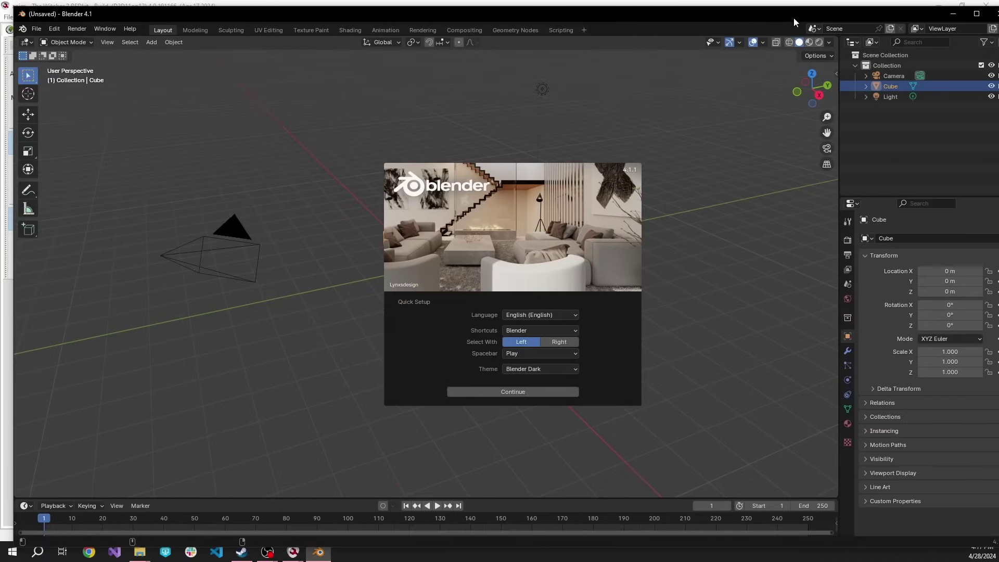
double_click(792, 18)
left_click(517, 252)
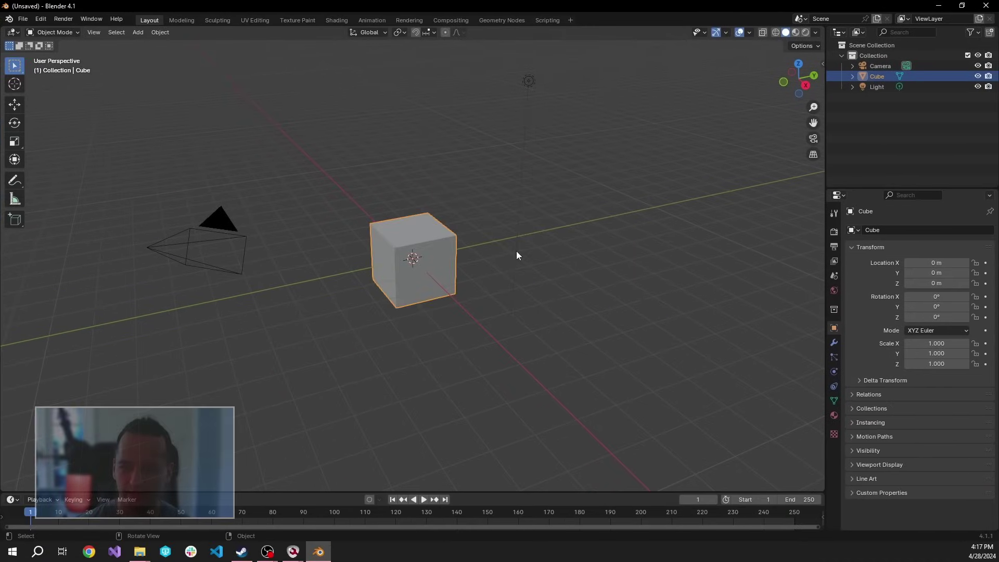
left_click(885, 89)
key("a")
key("Delete")
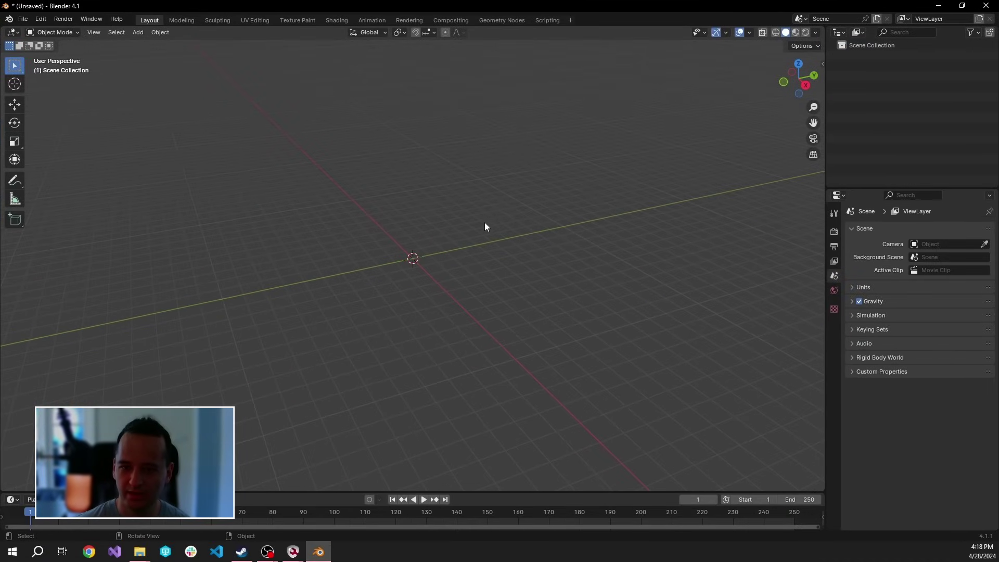
Step: Open Edit > Preferences on the Add-ons list
left_click(24, 18)
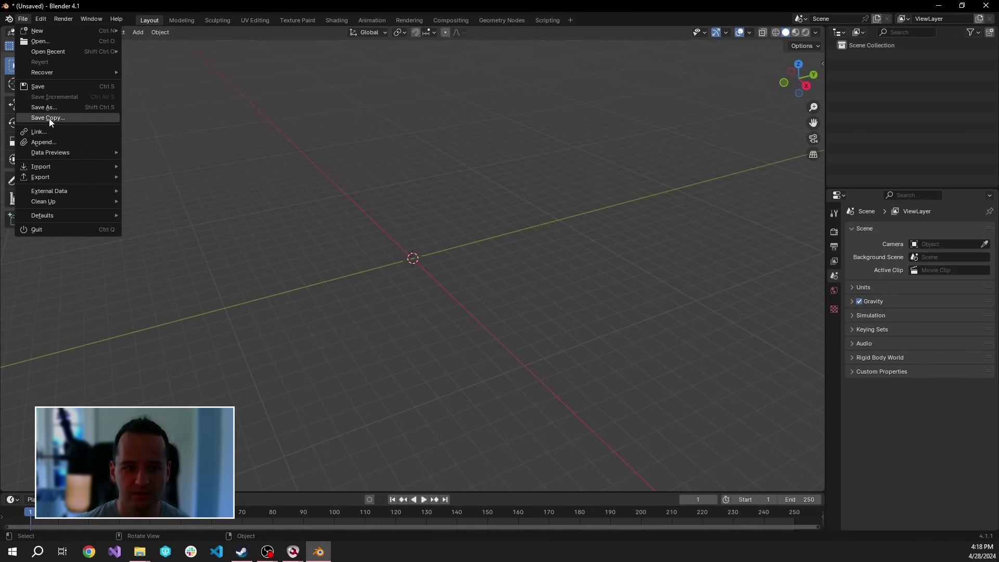
mouse_move(42, 21)
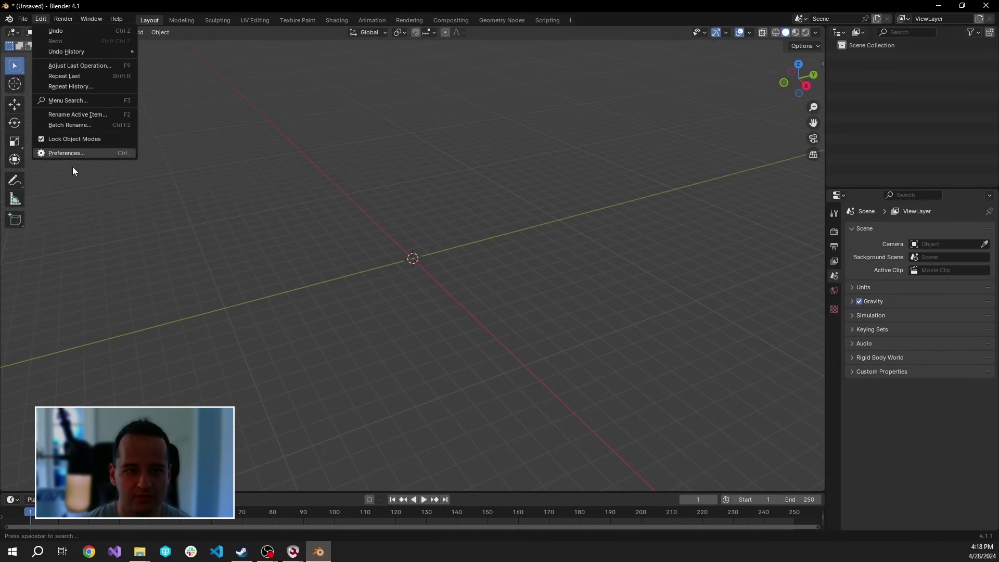
left_click(66, 153)
left_click(35, 114)
left_click_drag(255, 10, 293, 42)
Step: Zip the blender_re_animations_plugin folder into blender_re_animations_plugin.zip with 7-Zip
left_click(146, 553)
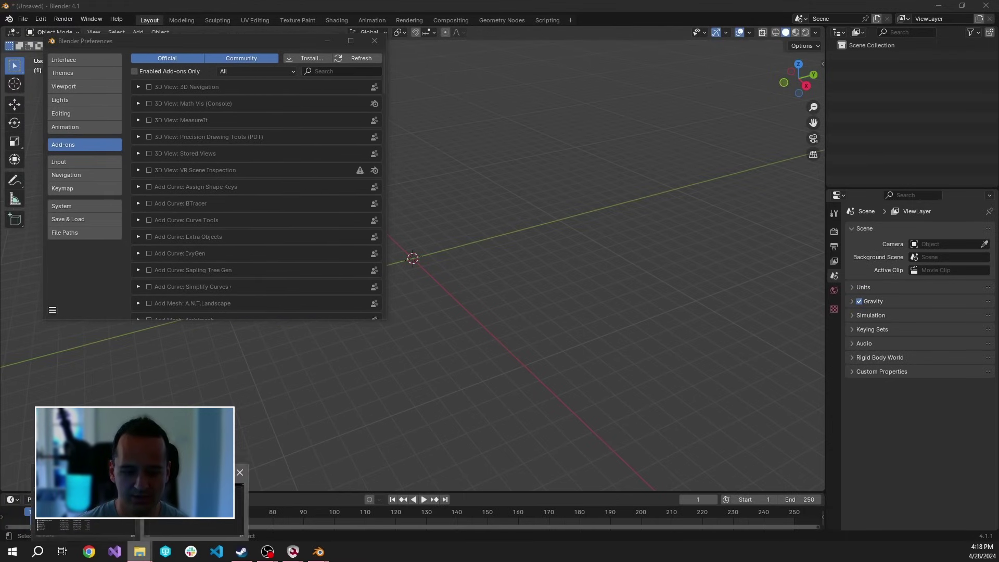
left_click(194, 500)
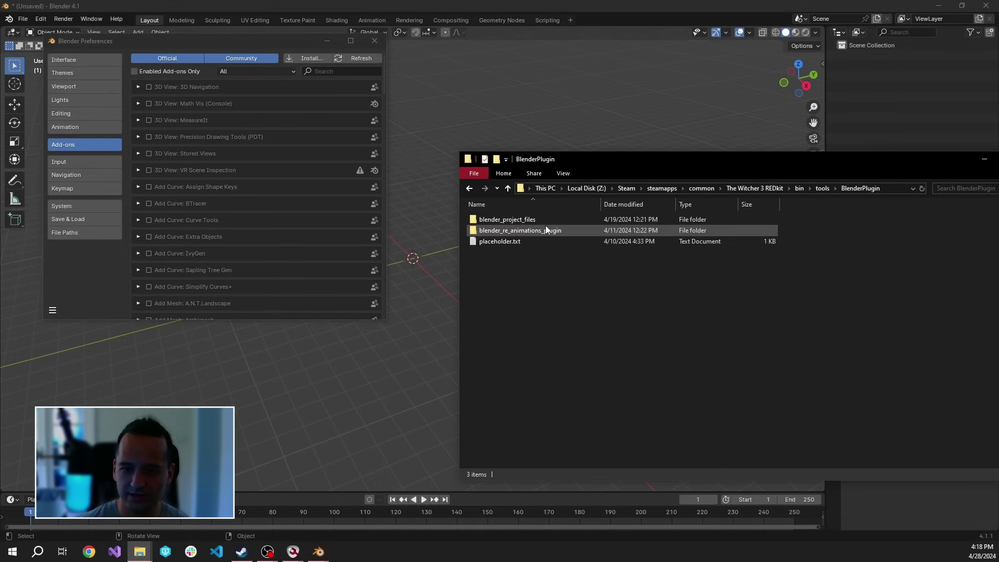
double_click(510, 233)
left_click(769, 187)
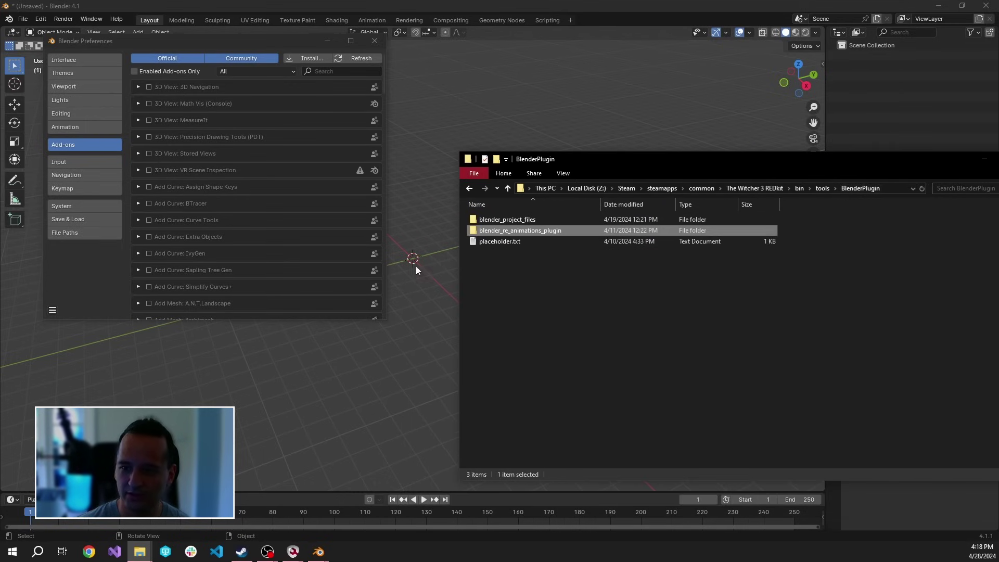
right_click(485, 232)
mouse_move(552, 308)
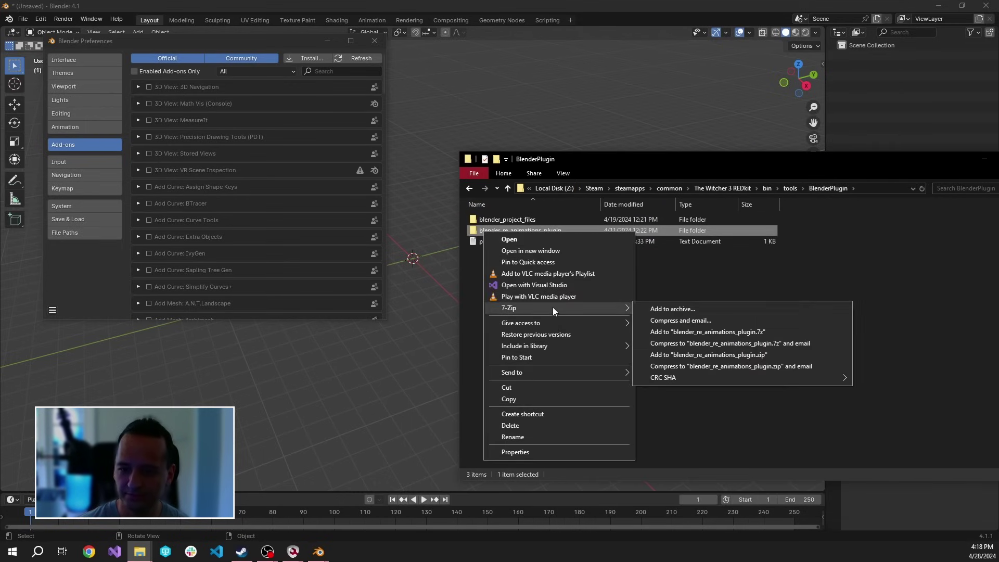
left_click(765, 355)
left_click_drag(534, 296, 566, 294)
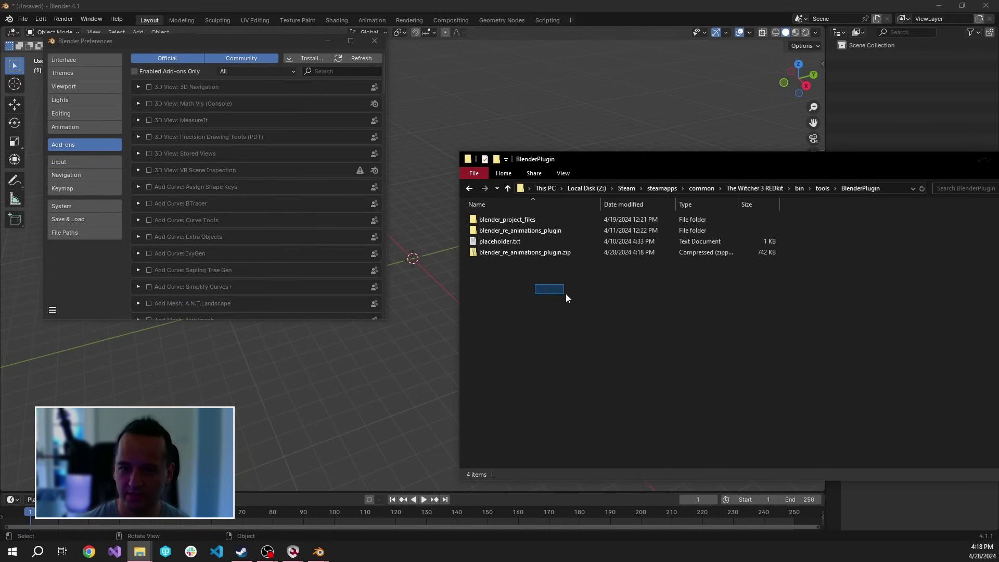
left_click(256, 39)
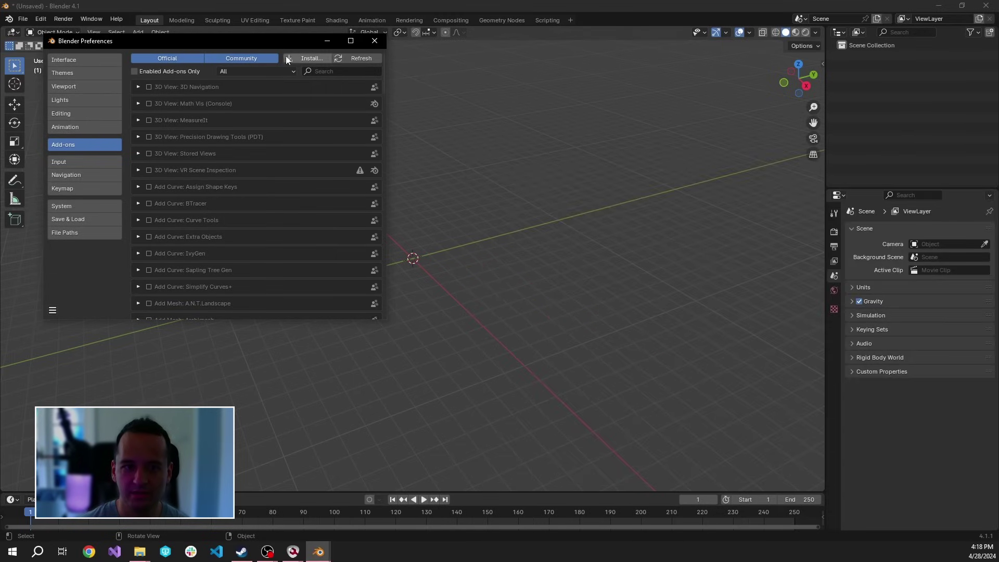
Step: Install the add-on from blender_re_animations_plugin.zip using the copied BlenderPlugin folder path
left_click(311, 58)
left_click(140, 555)
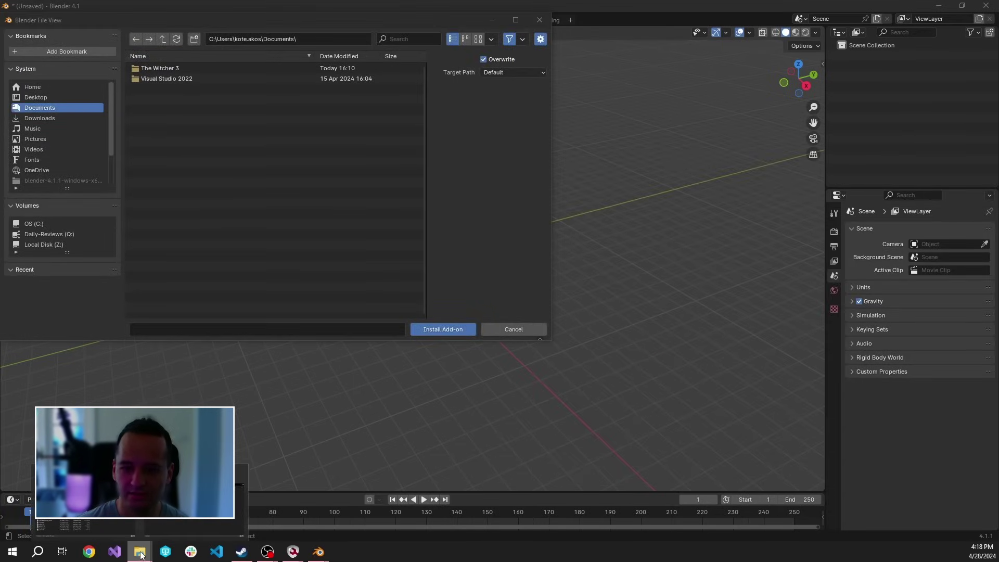
left_click(897, 188)
key("ctrl+c")
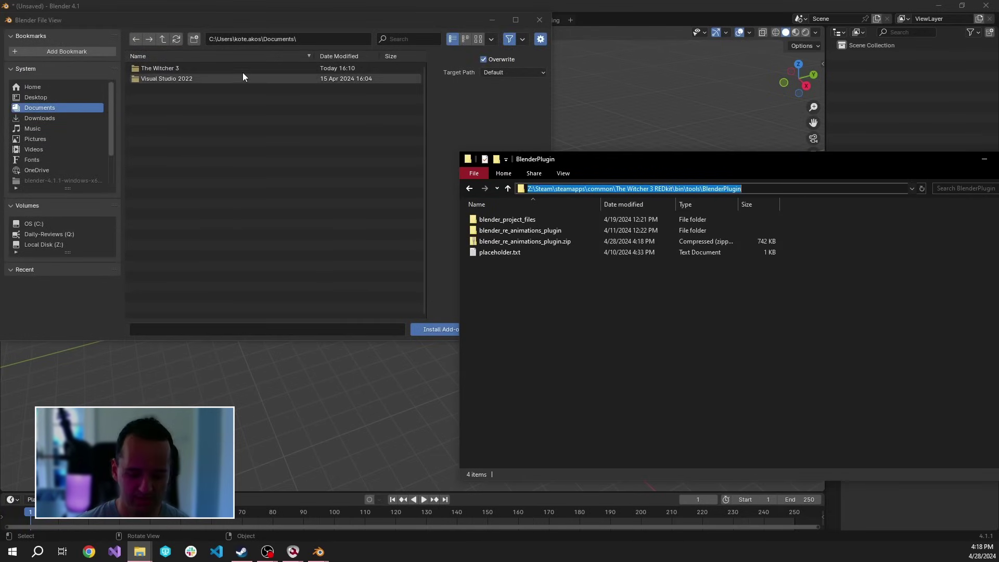
left_click(335, 42)
key("ctrl+v")
key("Return")
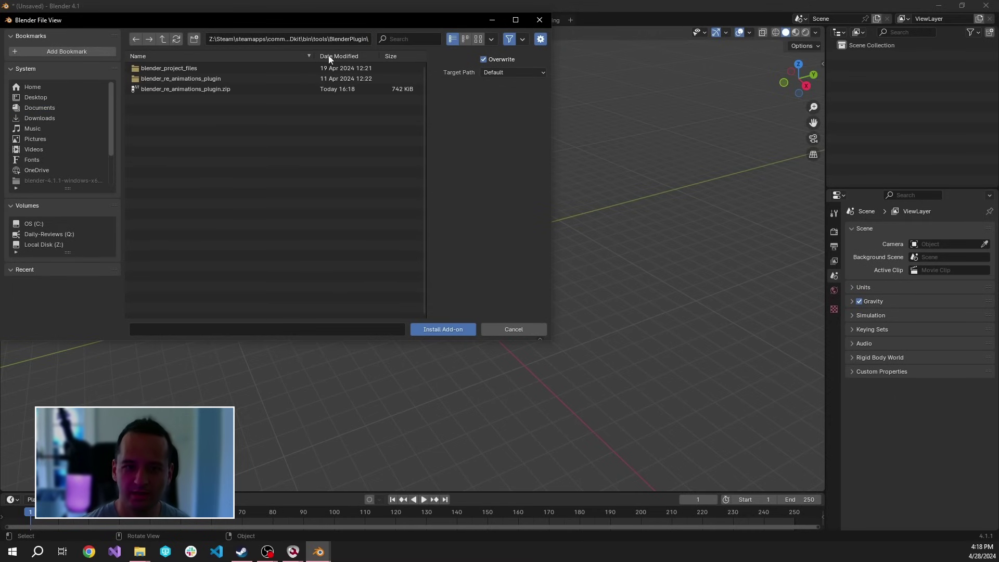
double_click(235, 89)
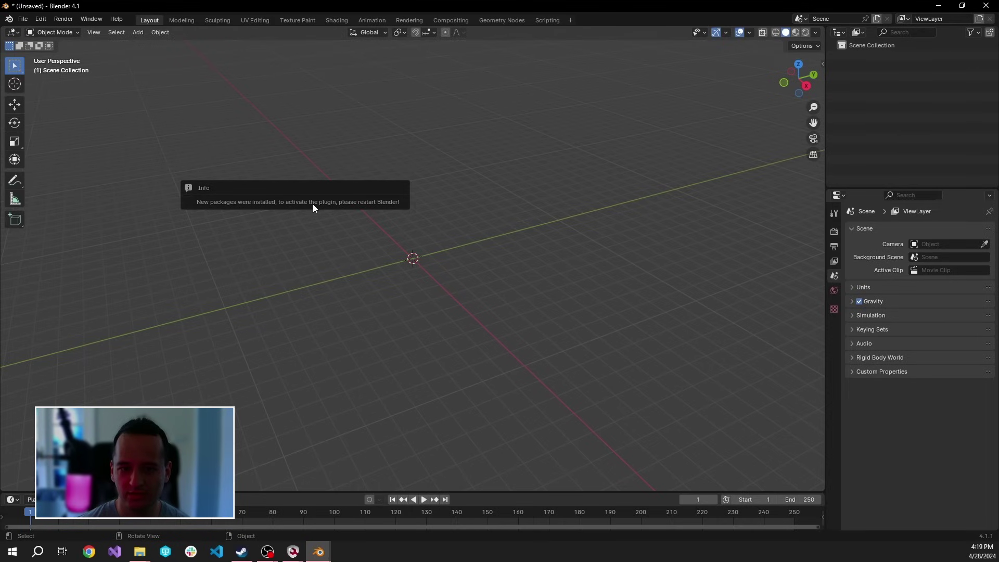
Step: Restart Blender without saving and reopen Preferences on the add-ons list
left_click(980, 8)
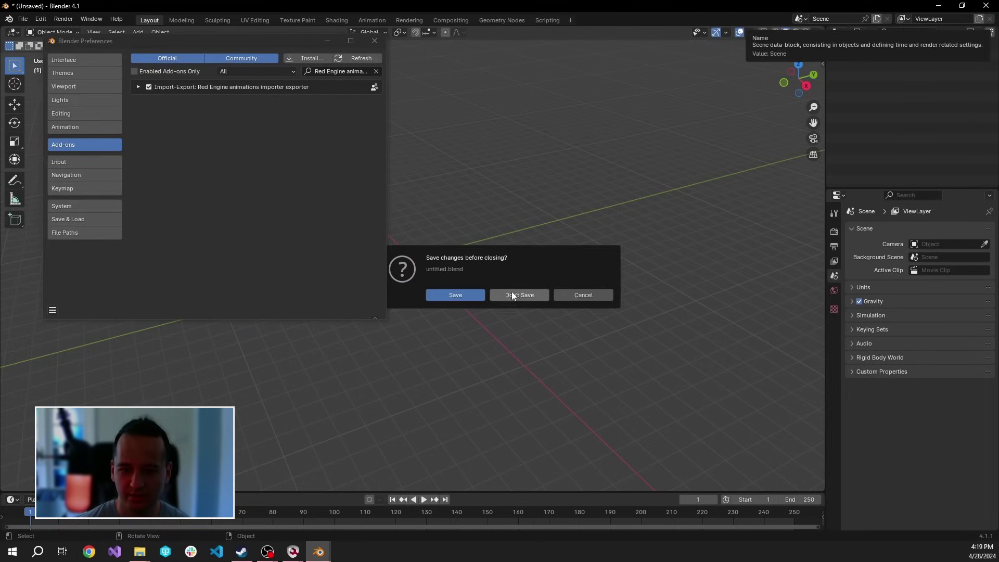
left_click(513, 295)
left_click(207, 216)
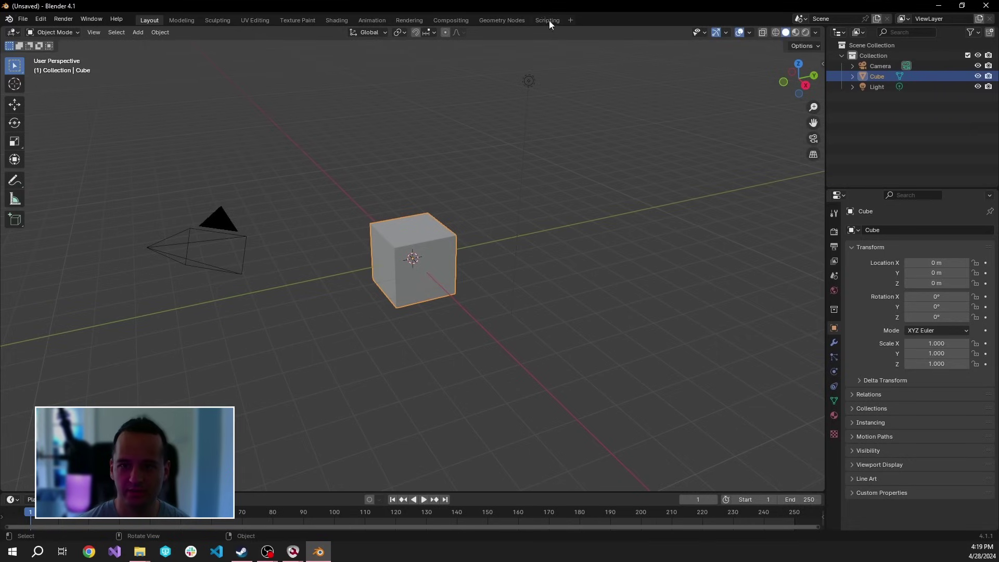
left_click(45, 23)
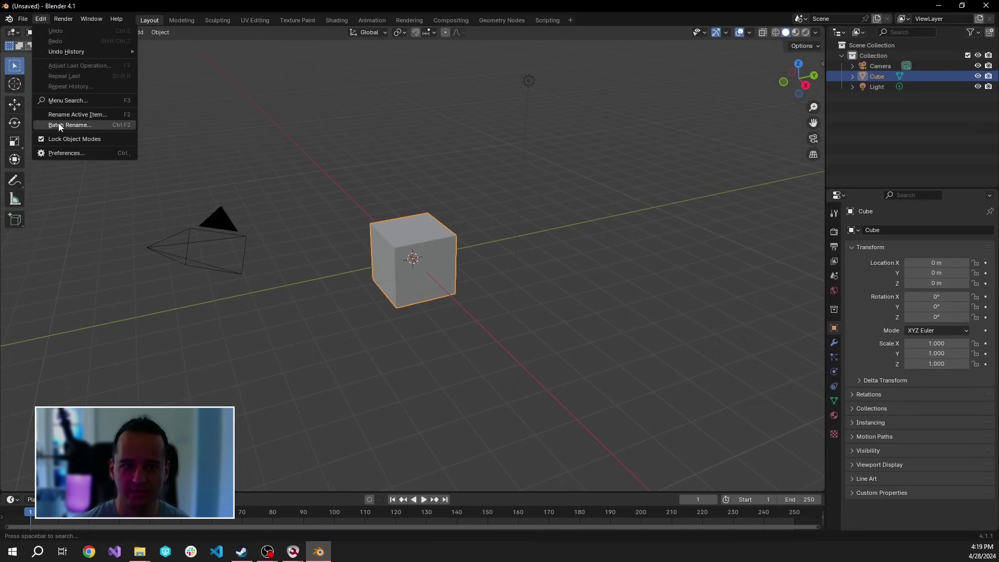
left_click(69, 152)
left_click(42, 22)
left_click(69, 152)
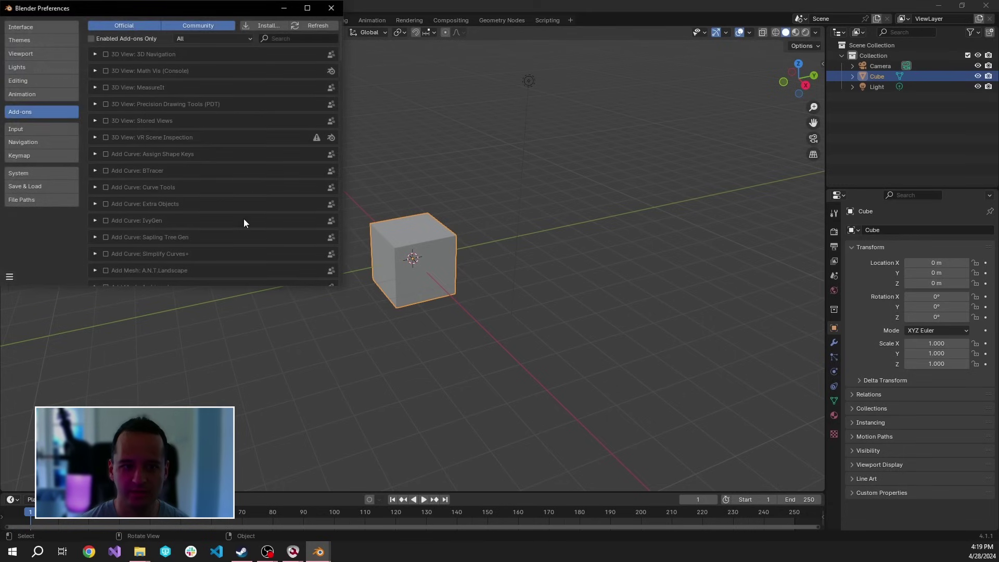
Step: Filter add-ons by 'red' to confirm the Red Engine add-on is enabled, then close Preferences
left_click(298, 39)
type("red")
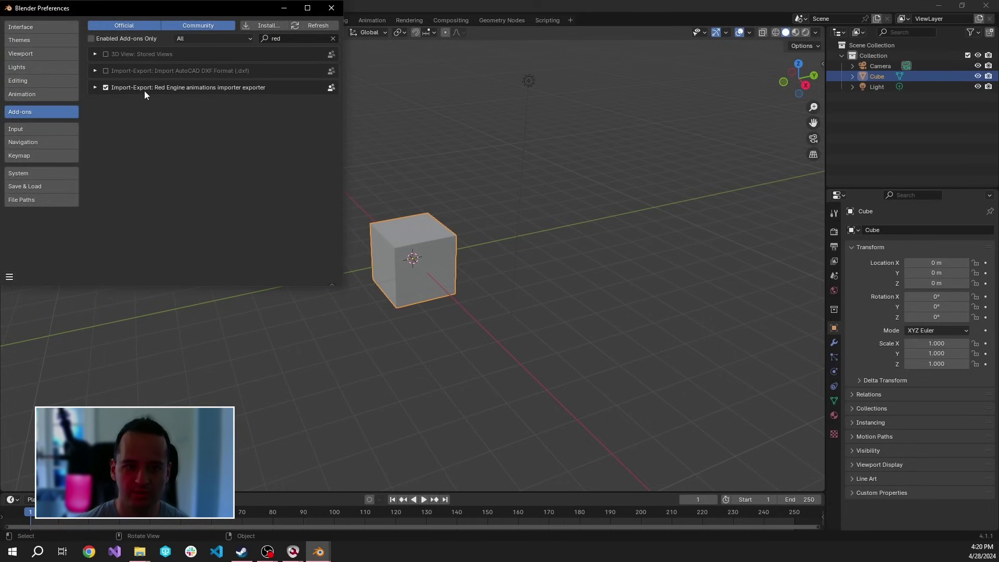
left_click(94, 88)
left_click(94, 87)
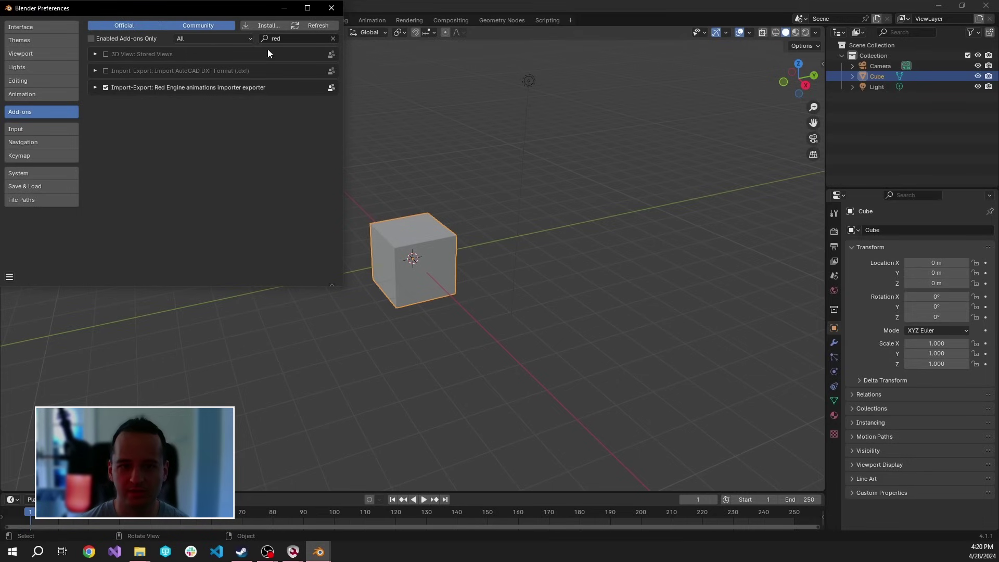
left_click(330, 7)
left_click(876, 86)
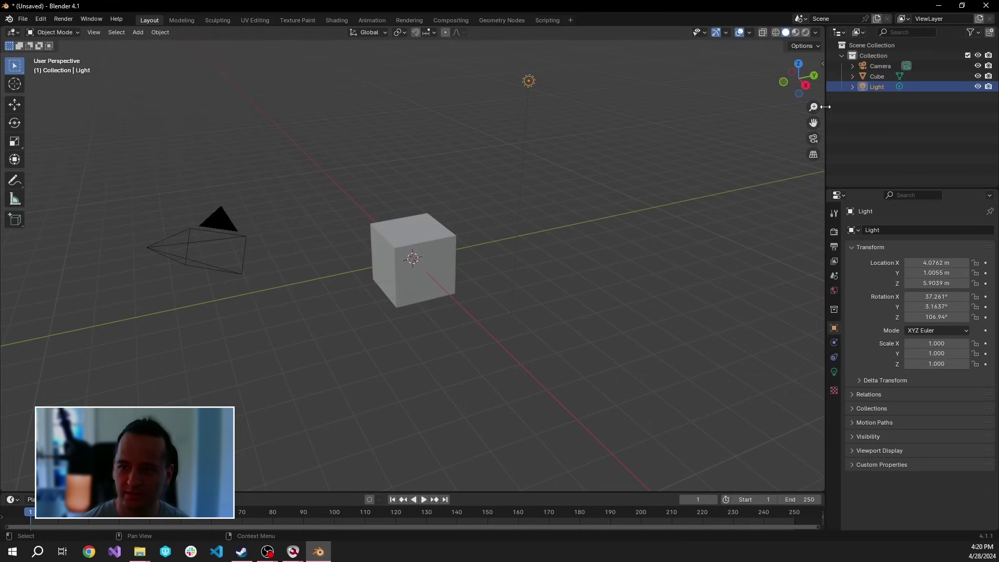
left_click_drag(826, 107, 780, 107)
Step: Delete the Collection, Camera, Cube and Light from the scene
key("a")
key("x")
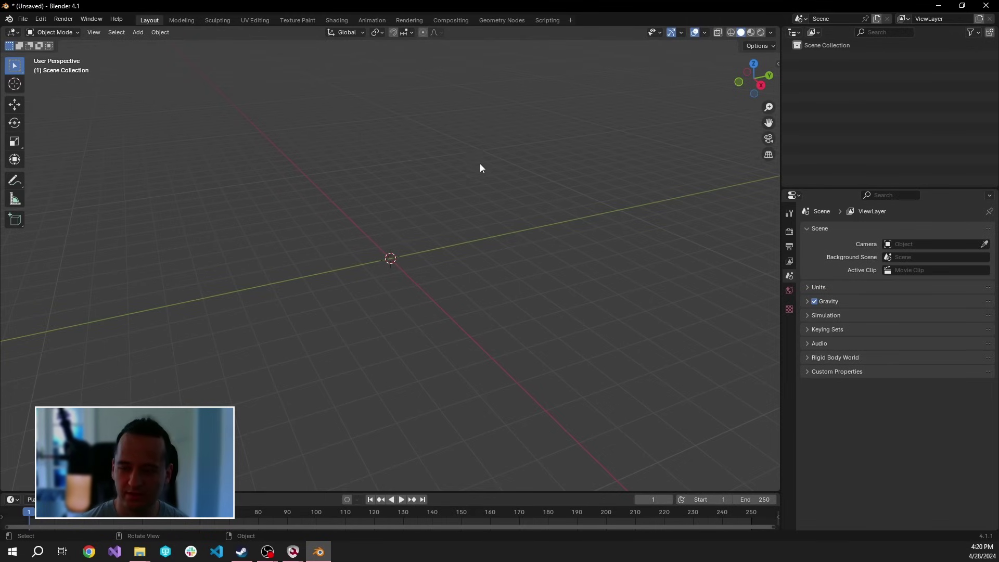
middle_click_drag(469, 205, 458, 231)
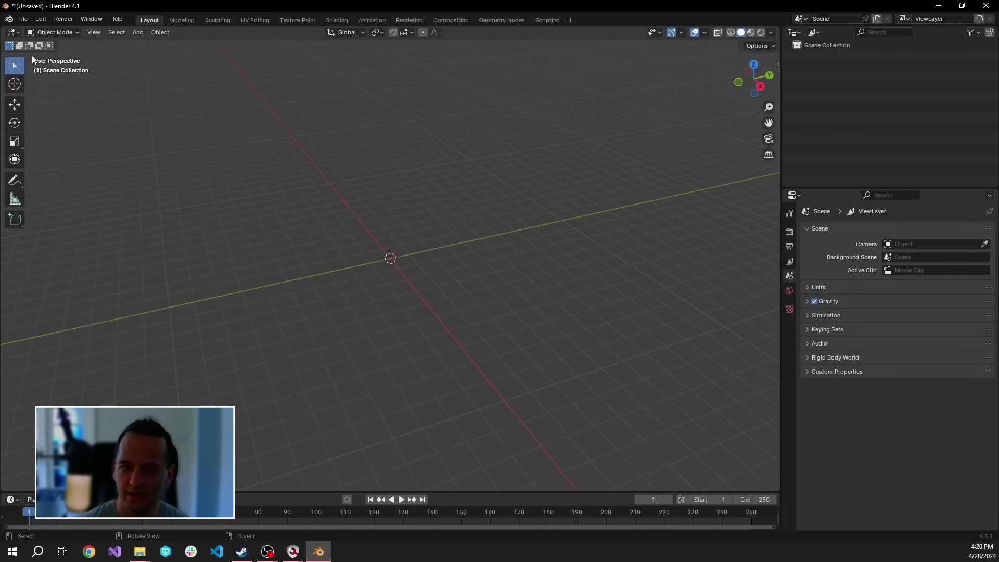
Step: Start an .re animset import from Z:\w3 workspace\ and select test.re
right_click(821, 43)
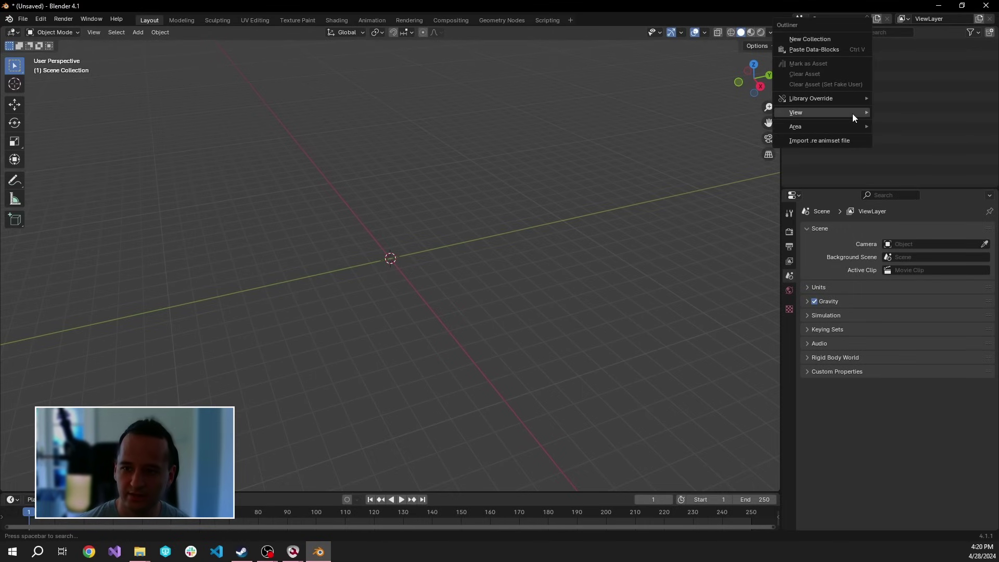
left_click(832, 143)
left_click(515, 131)
type("Z:\\w3 workspace\\")
key("Return")
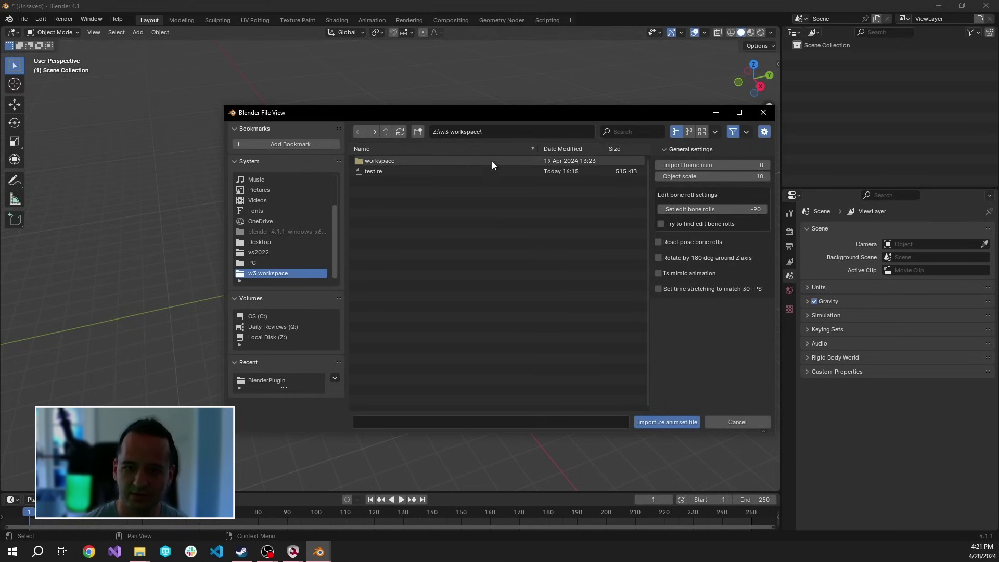
left_click(373, 172)
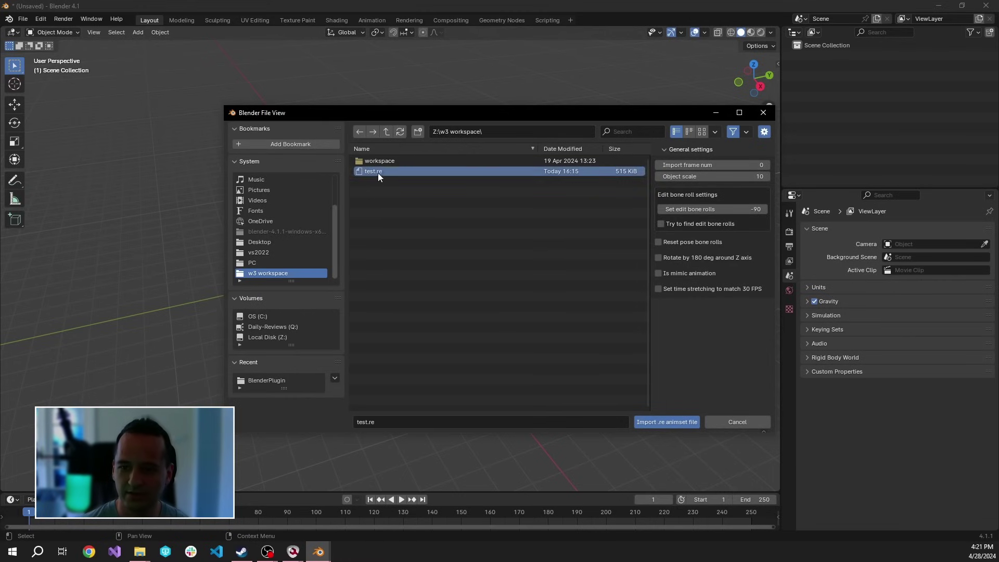
Step: Import test.re as the 'test' armature and play back the attack animation
double_click(386, 173)
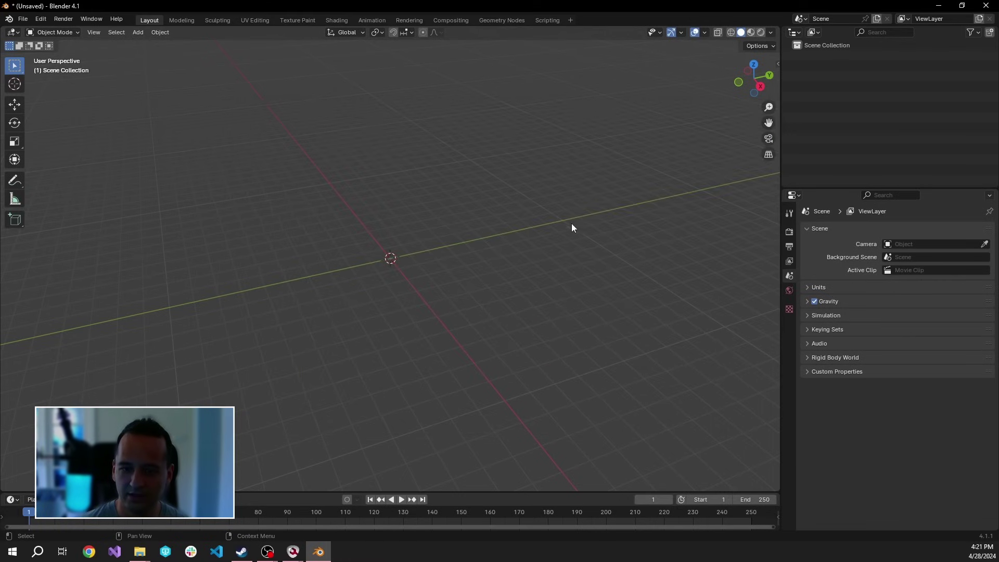
scroll(549, 227, "down", 8)
scroll(513, 234, "up", 6)
middle_click_drag(555, 226, 485, 262)
key("space")
scroll(454, 253, "up", 2)
key("space")
scroll(499, 273, "up", 4)
scroll(458, 266, "down", 4)
key("space")
key("space")
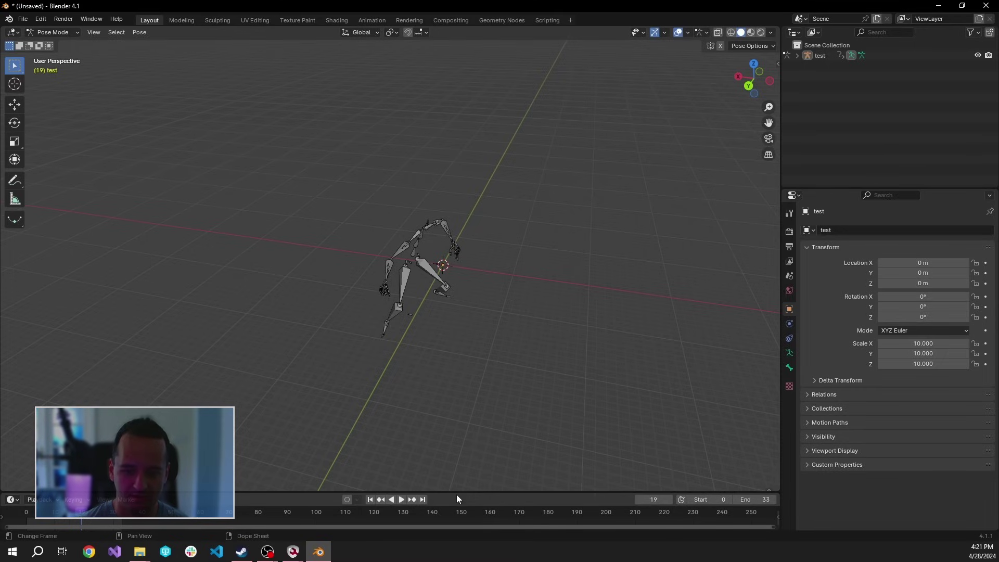
Step: Enlarge the timeline and inspect torso2 and r_thigh keyframes during playback, stopping at frame 10
left_click_drag(457, 492, 453, 376)
key("space")
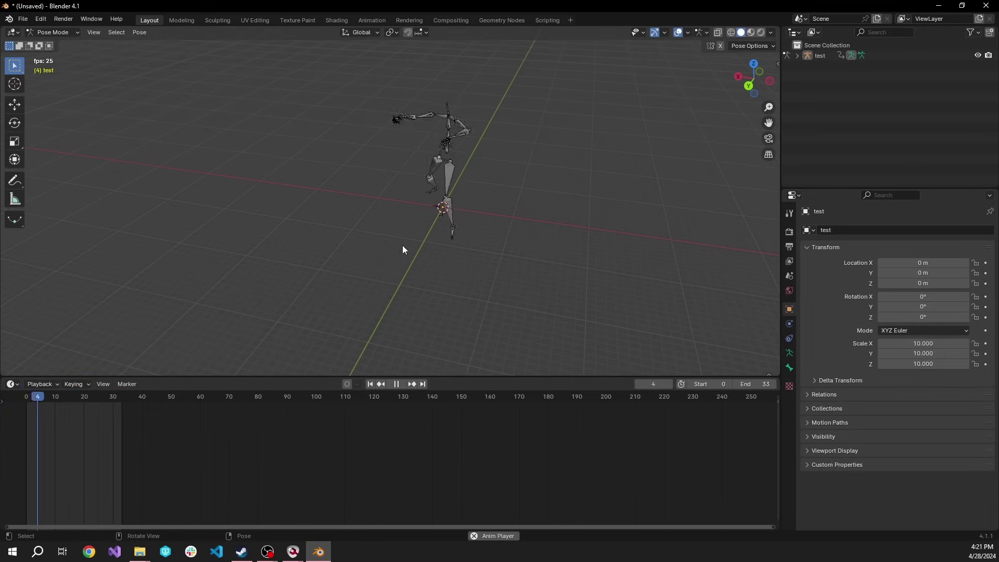
middle_click_drag(483, 226, 507, 235)
key("space")
key("space")
key("space")
left_click(410, 181)
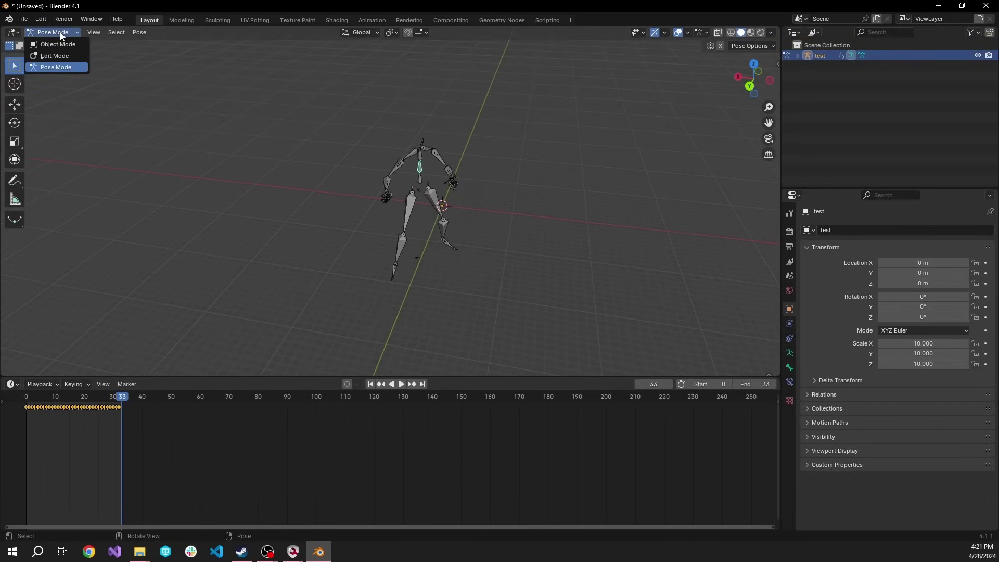
left_click(411, 215)
scroll(494, 230, "up", 1)
key("space")
mouse_move(518, 228)
middle_mouse_down()
mouse_move(507, 233)
mouse_move(519, 227)
middle_mouse_up()
key("space")
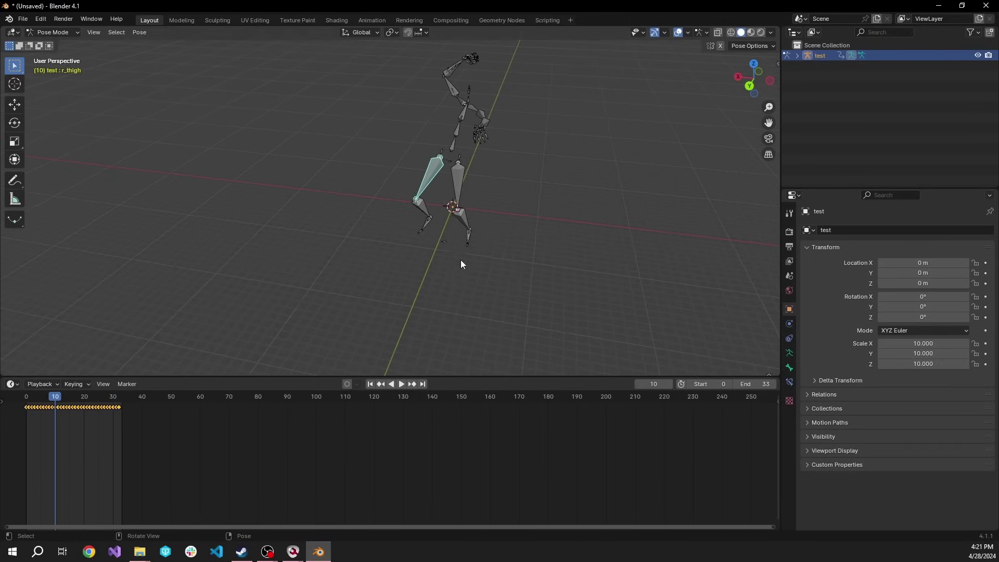
middle_click_drag(569, 275, 477, 212)
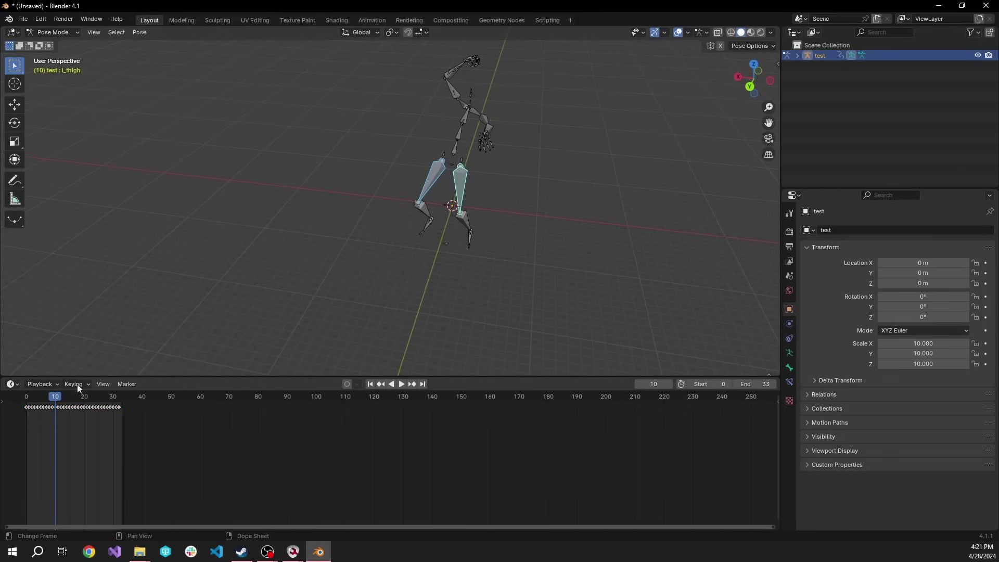
Step: Delete the old attack keyframes, checking playback between the two deletions
key("x")
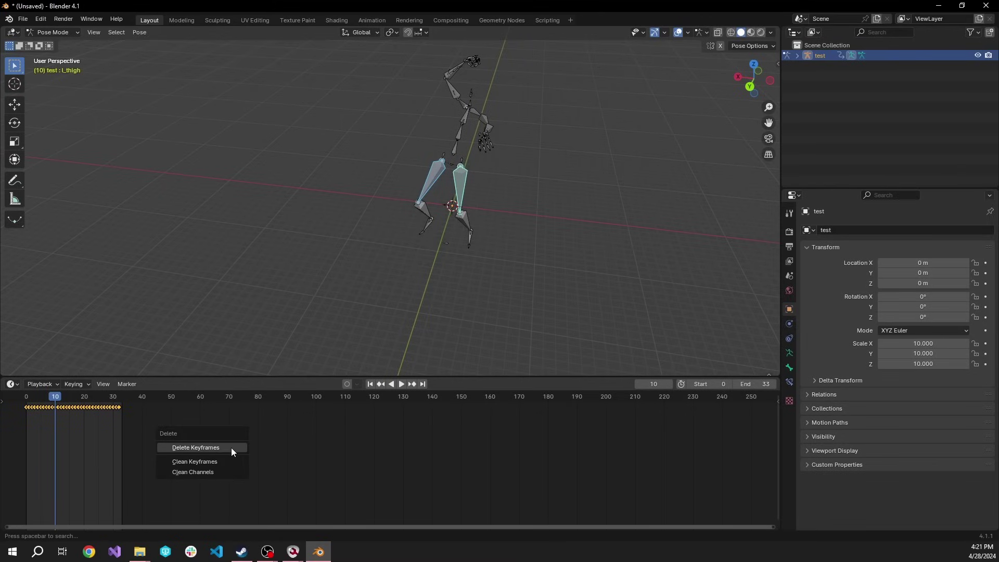
left_click(192, 448)
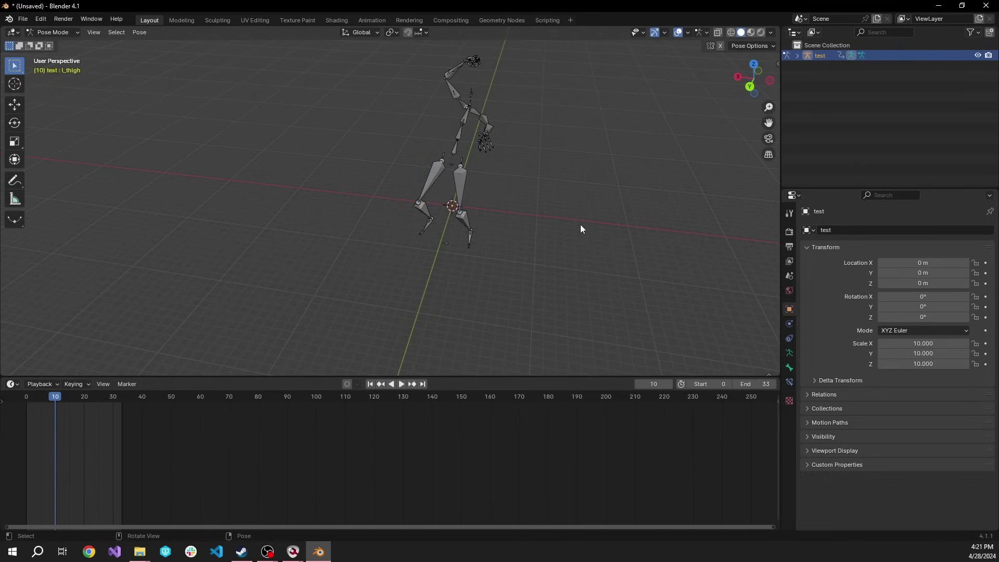
key("space")
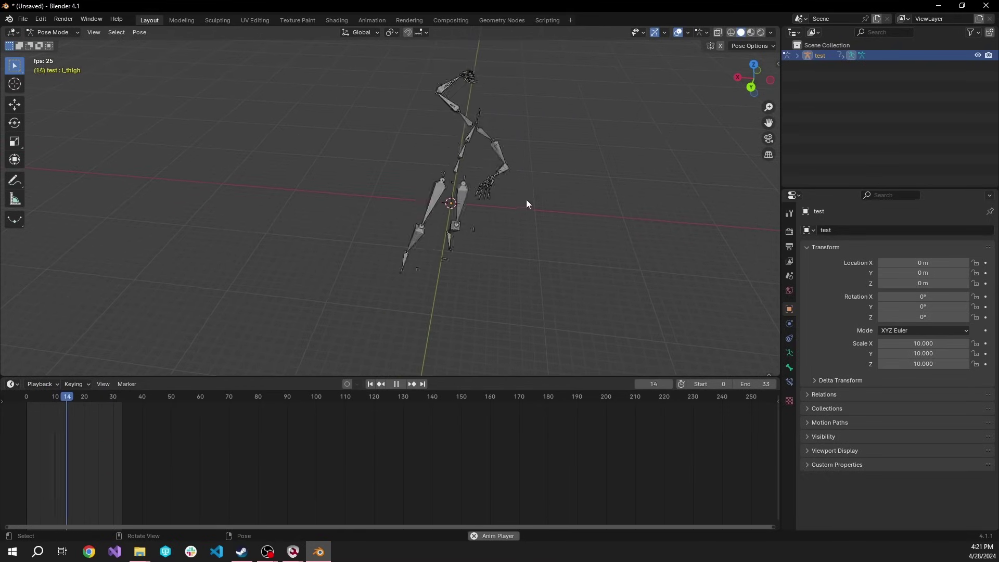
key("space")
middle_click_drag(501, 190, 358, 202)
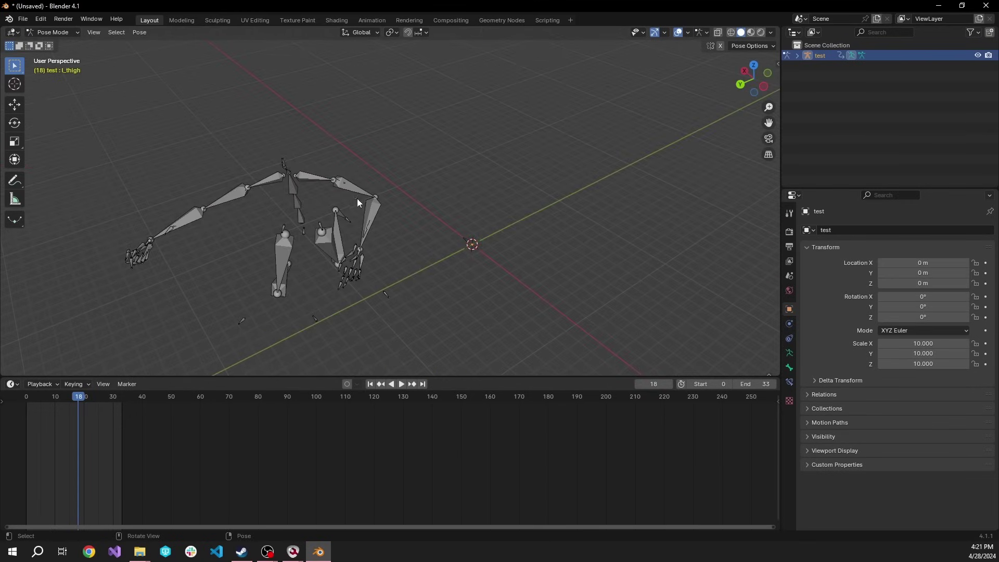
scroll(481, 232, "down", 2)
key("x")
left_click(386, 445)
Step: At frame 0, rotate the l_forearm bone down into the starting pose
left_click_drag(71, 428, 26, 400)
middle_click_drag(676, 203, 695, 192)
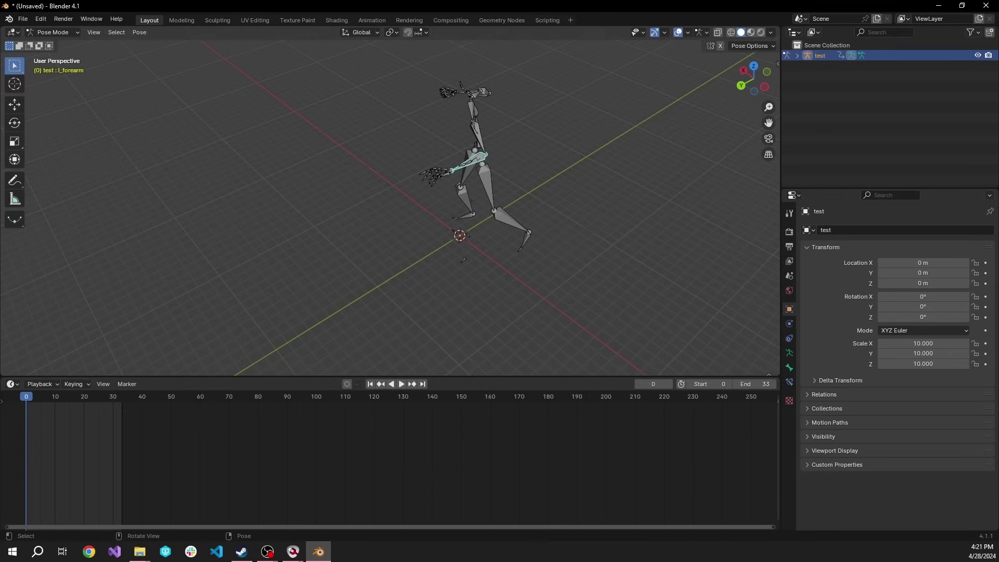
key("r")
left_click(601, 191)
middle_click_drag(581, 231, 541, 260)
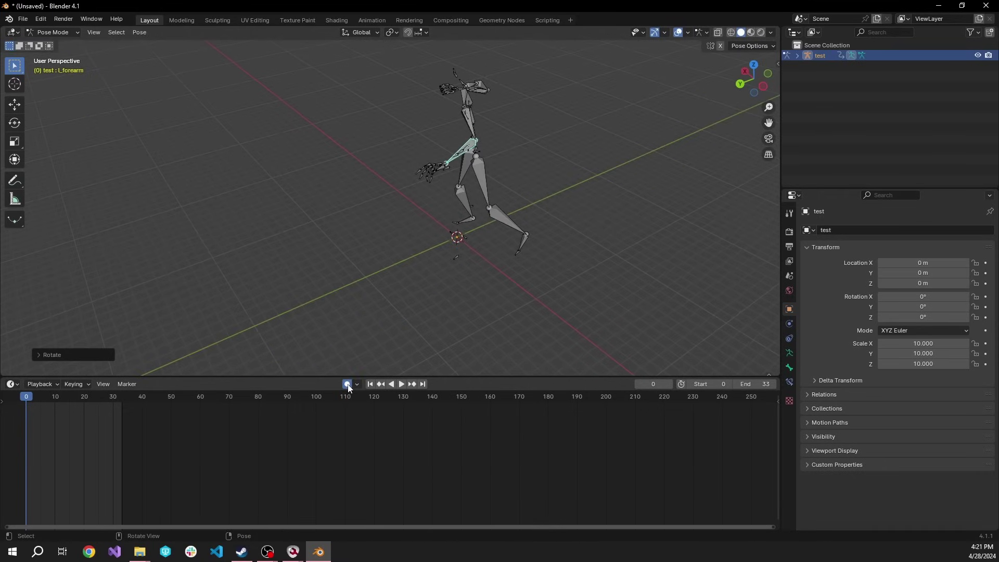
key("r")
left_click(528, 160)
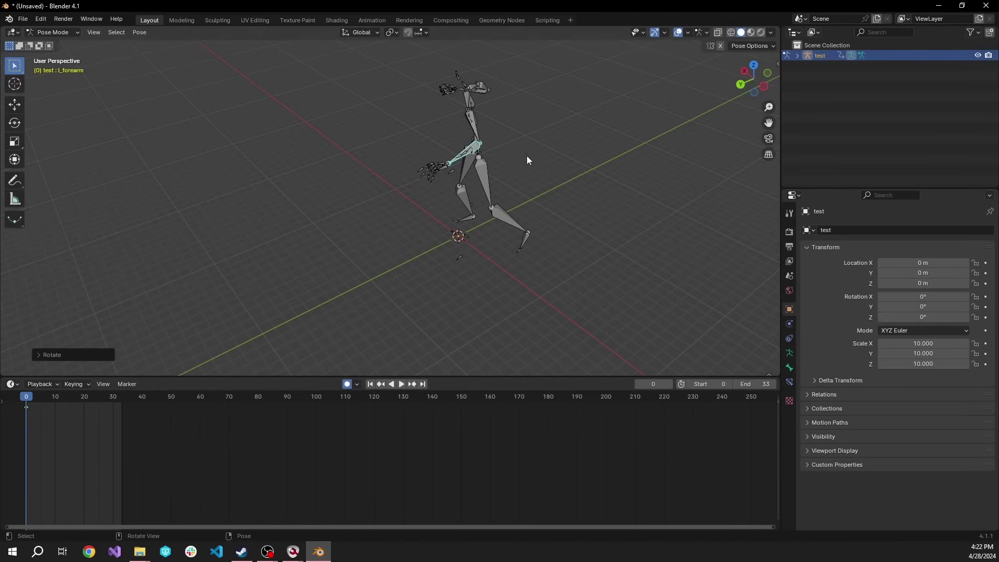
Step: Rotate l_forearm again at frame 31 to key it, then play back the new motion
left_click_drag(32, 401, 115, 404)
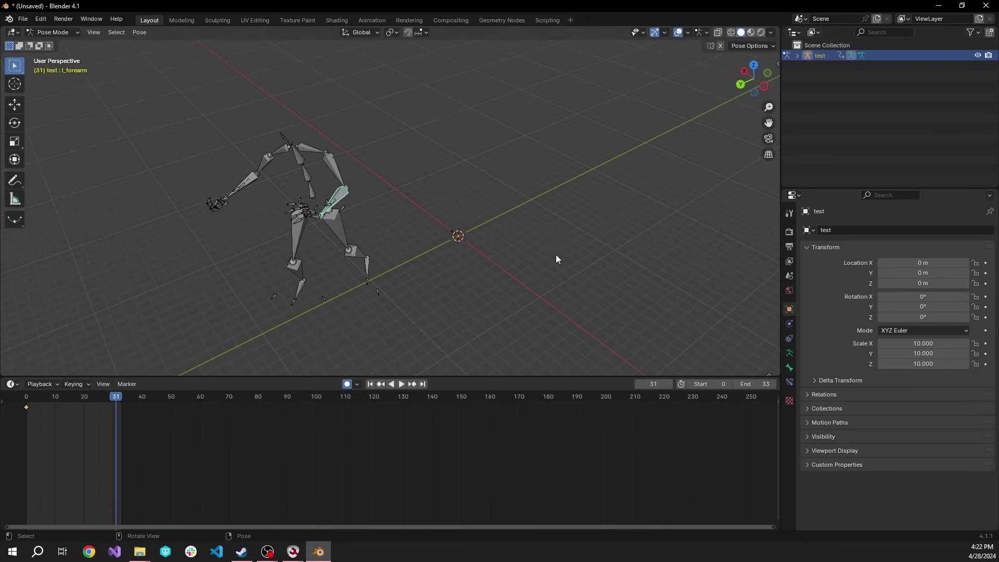
key("r")
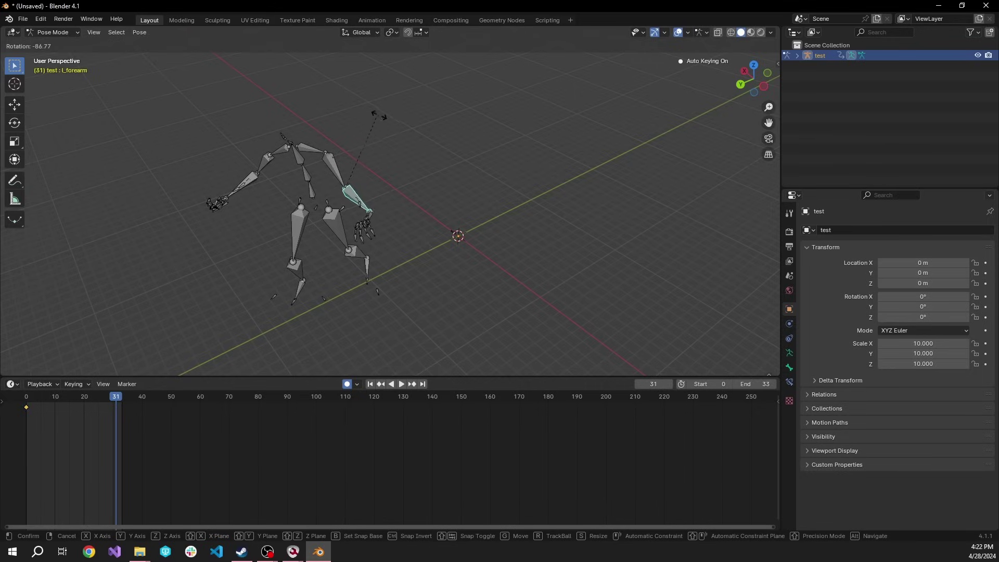
left_click(387, 118)
key("space")
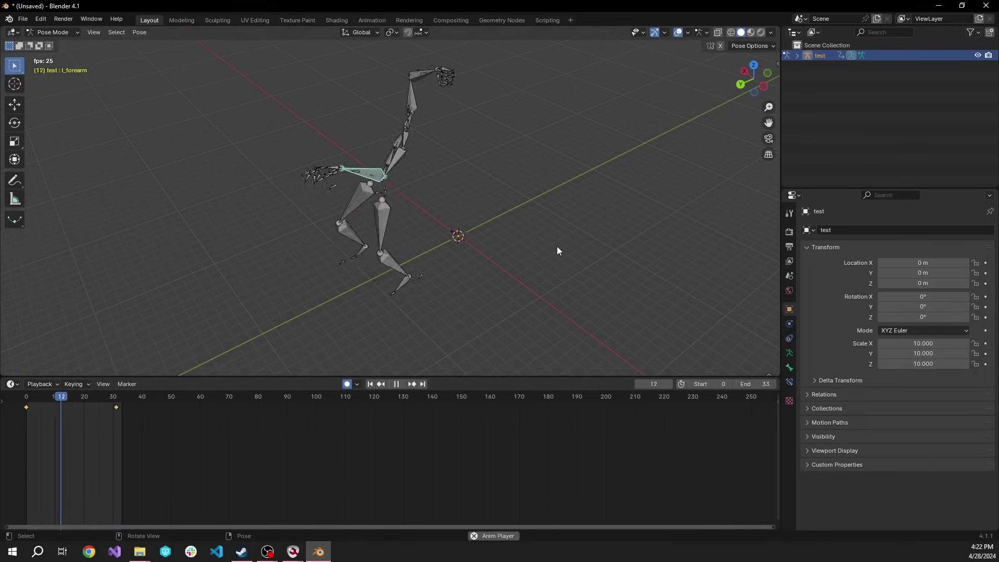
middle_click_drag(507, 240, 583, 229)
key("space")
left_click(558, 230)
scroll(570, 229, "down", 1)
Step: Export the test armature as an .re animset, naming the file test2.re
right_click(819, 54)
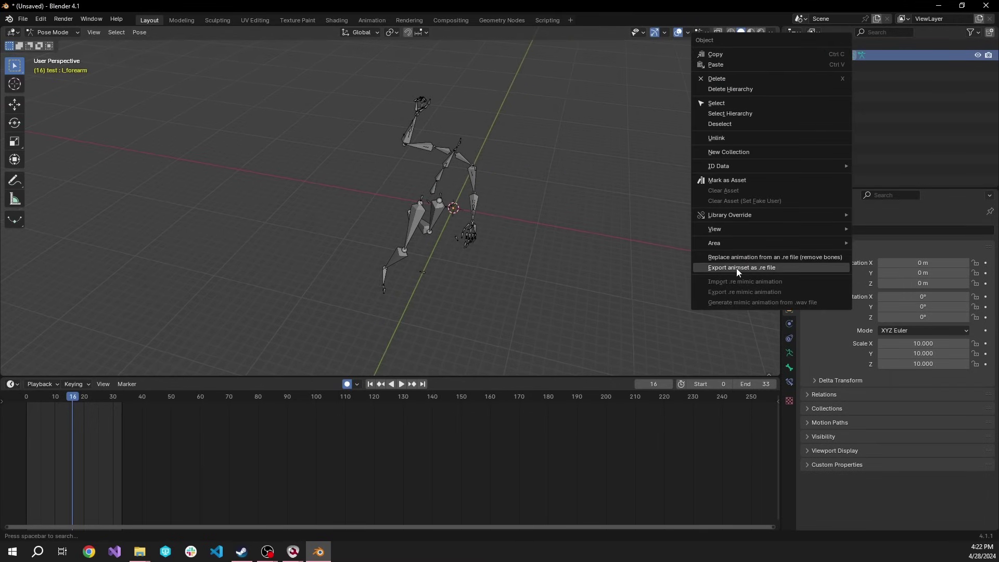
left_click(793, 269)
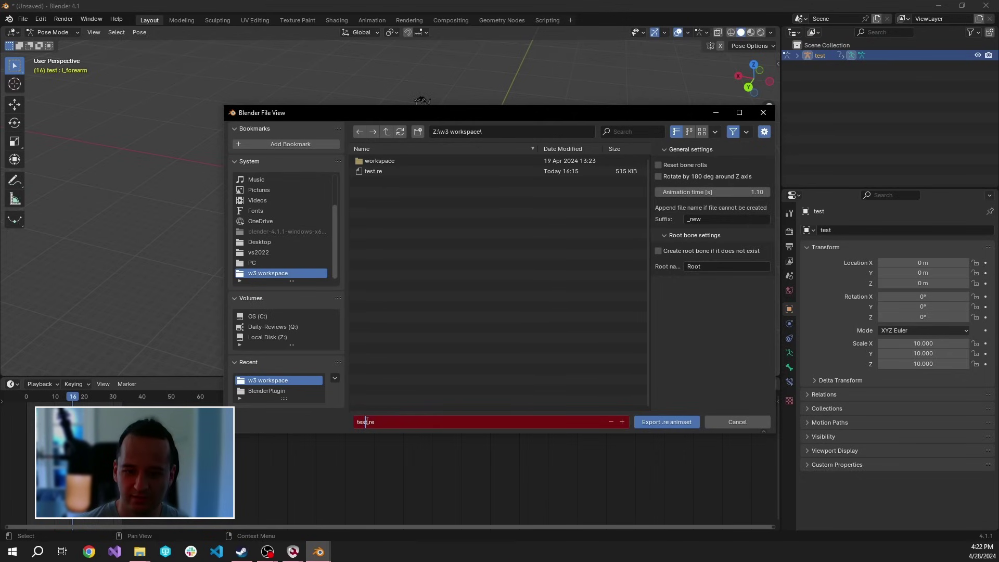
type("2")
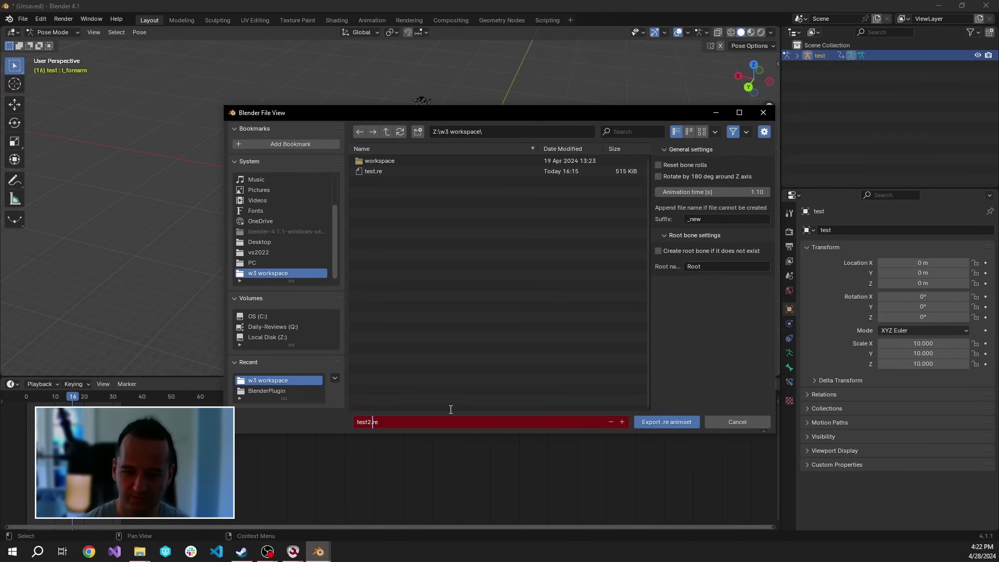
Step: Finish exporting test2.re, then start a plain animation import into the man_axe_1handed animset
left_click(658, 425)
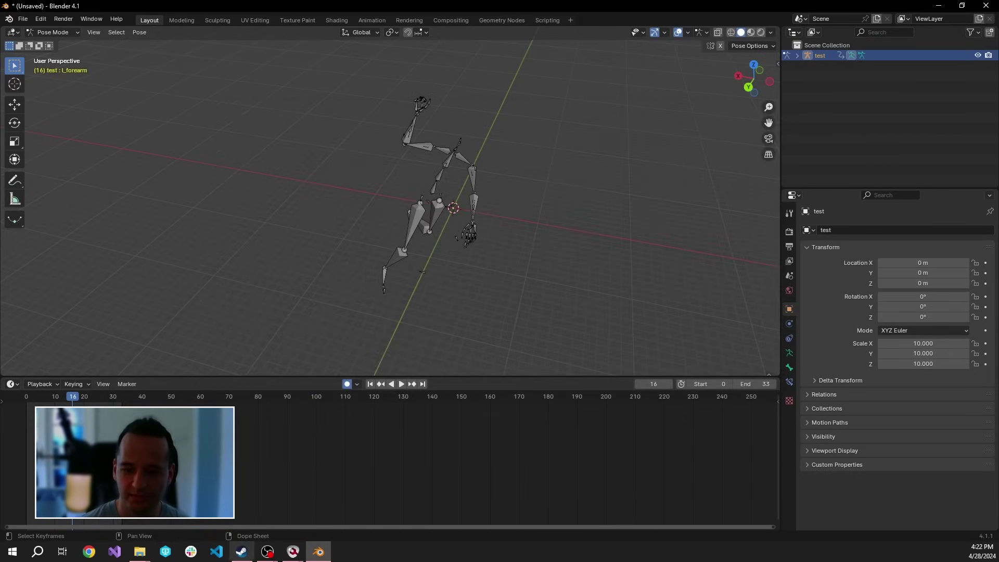
mouse_move(298, 551)
left_click(397, 508)
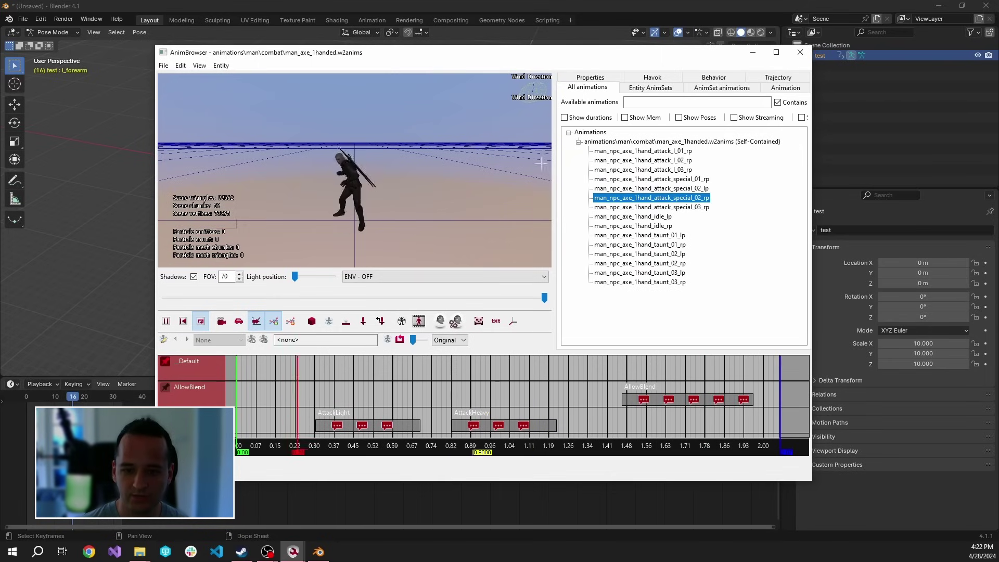
left_click(702, 138)
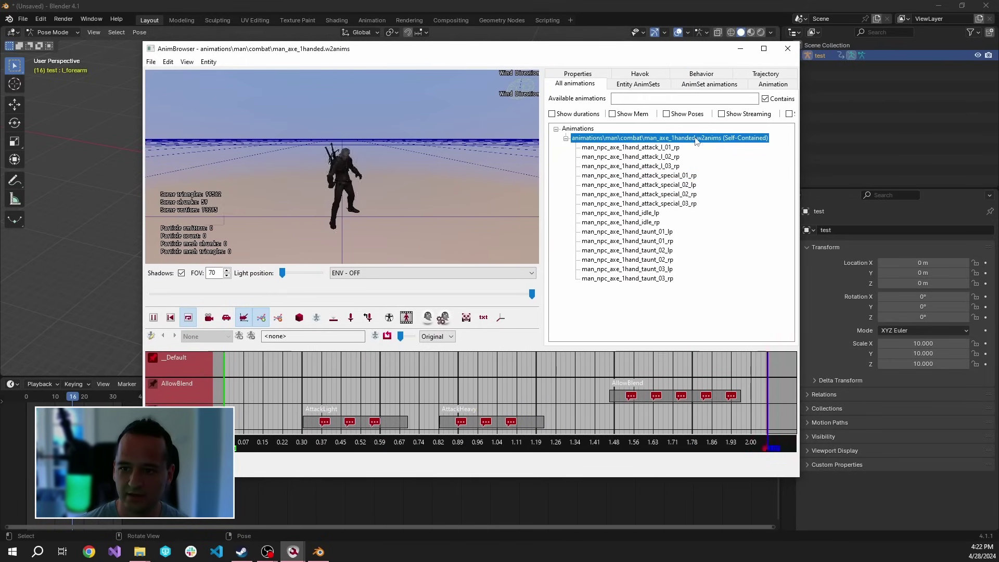
right_click(710, 140)
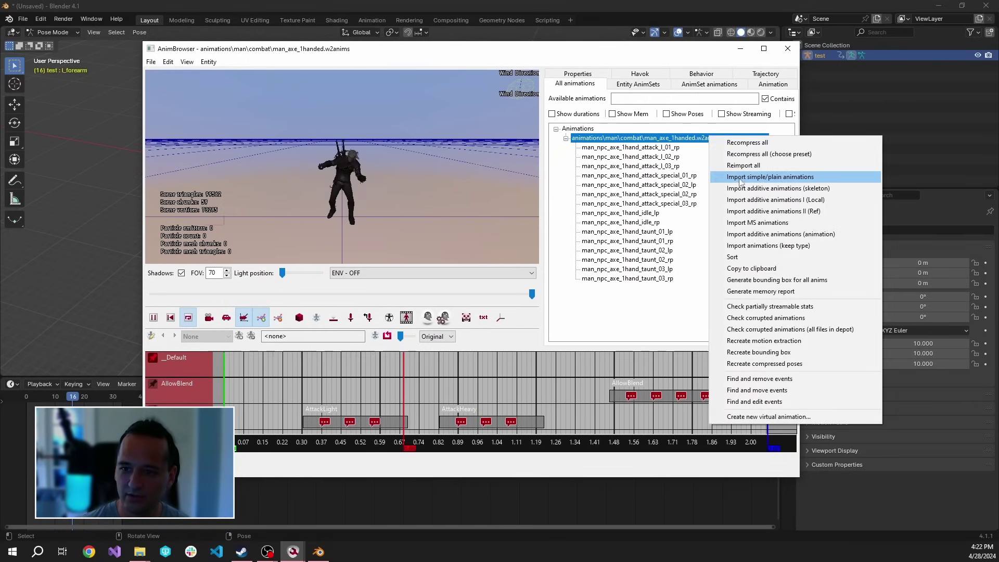
left_click(814, 177)
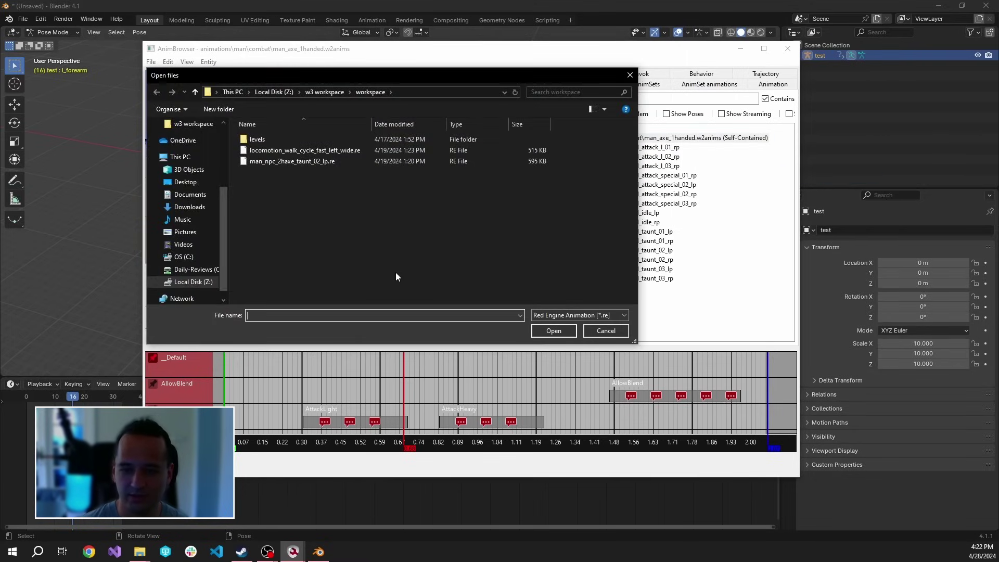
Step: Import Z:\w3 workspace\test2.re and agree to check out the animation file
left_click(207, 282)
double_click(301, 228)
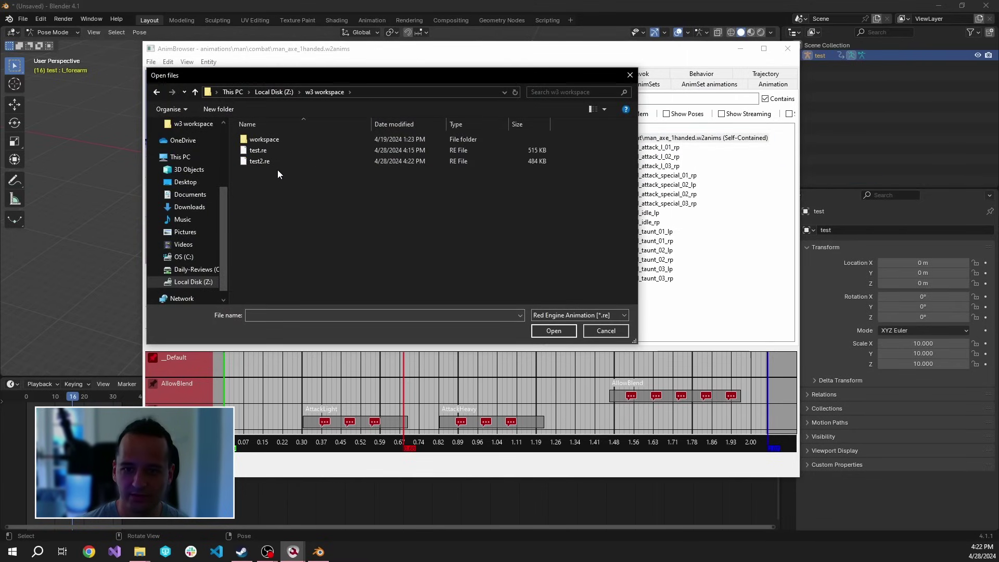
left_click(266, 162)
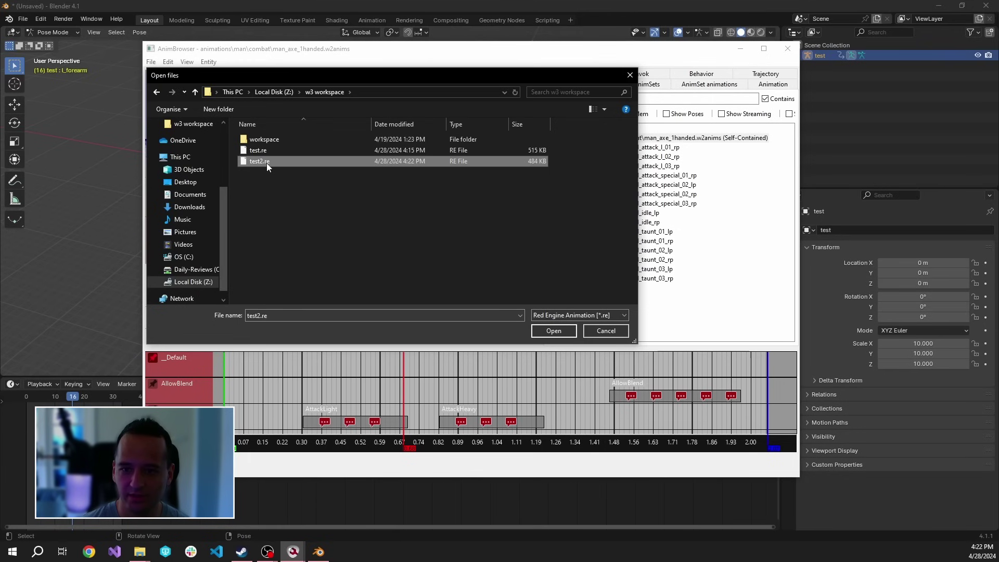
double_click(266, 162)
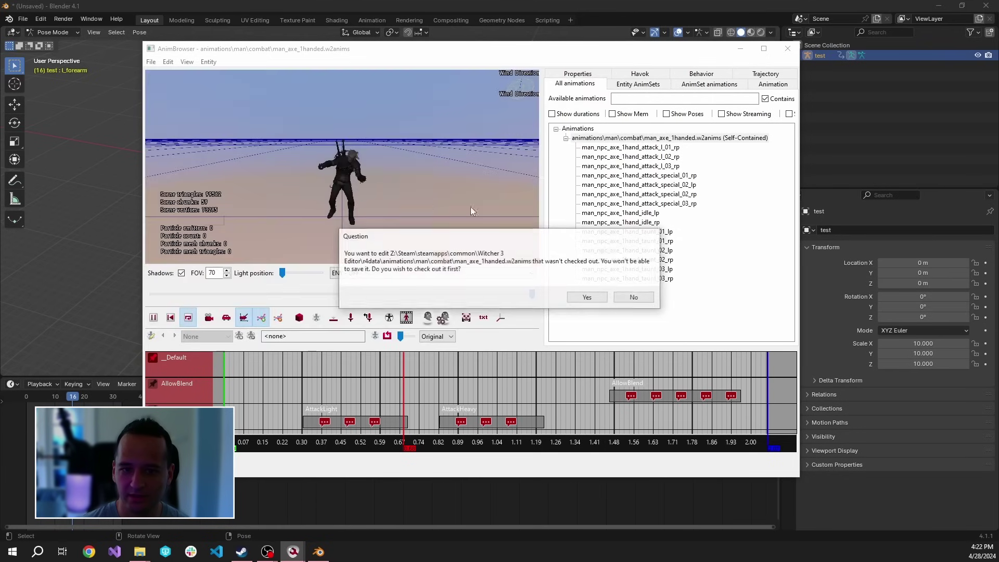
left_click(575, 296)
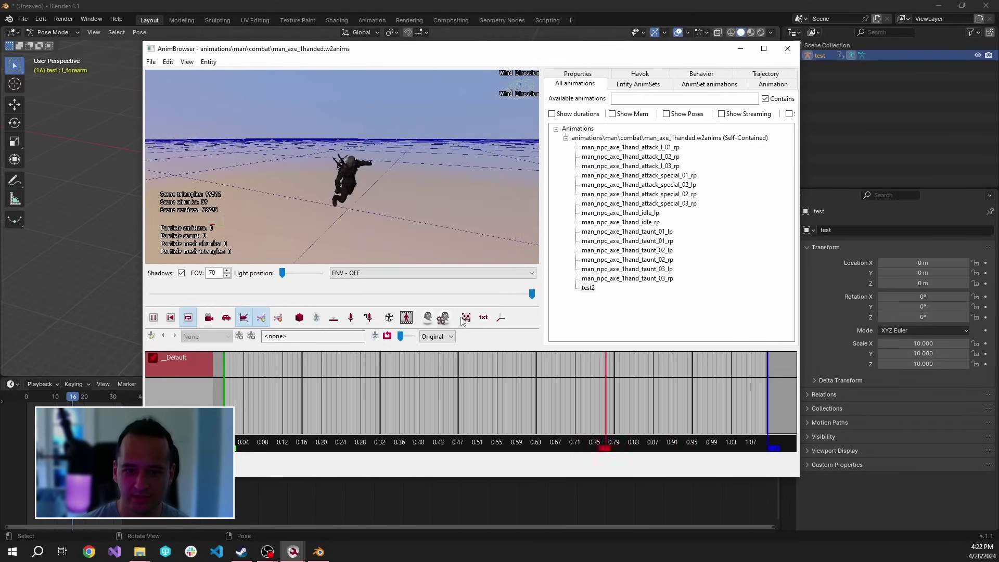
Step: Preview several original axe attacks and the new test2, then close the AnimBrowser
left_click(659, 175)
left_click(649, 157)
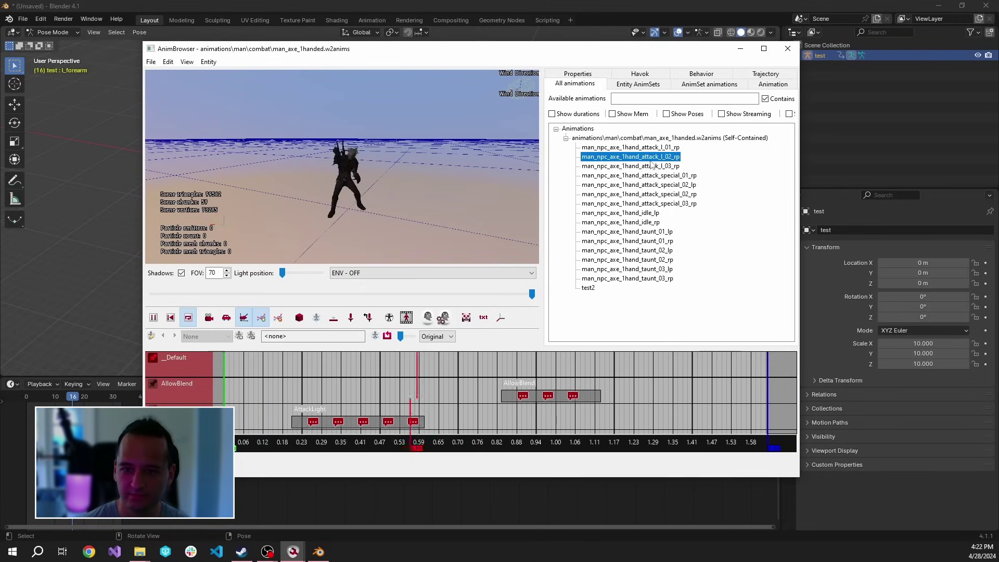
left_click(645, 148)
left_click(588, 287)
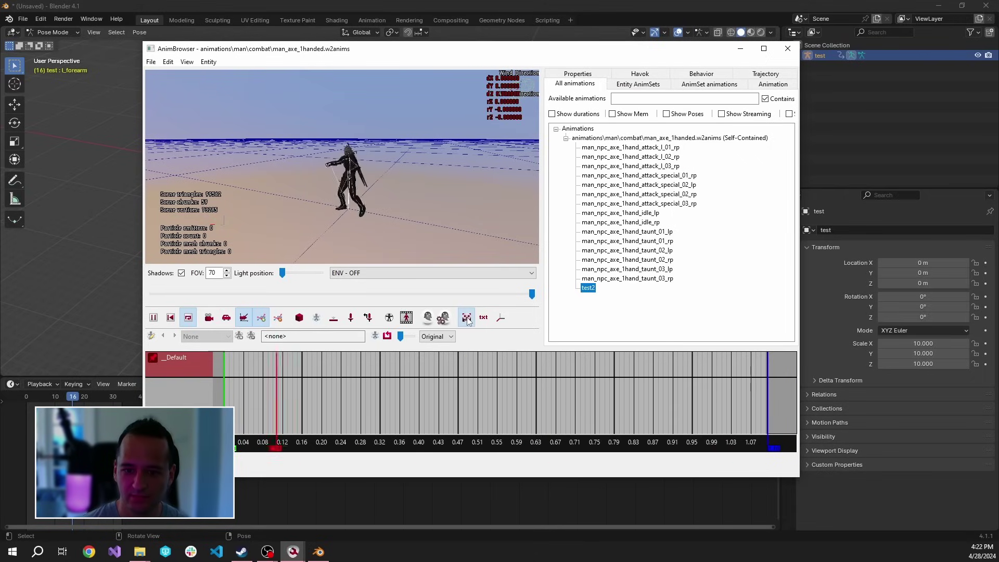
left_click_drag(576, 57, 584, 58)
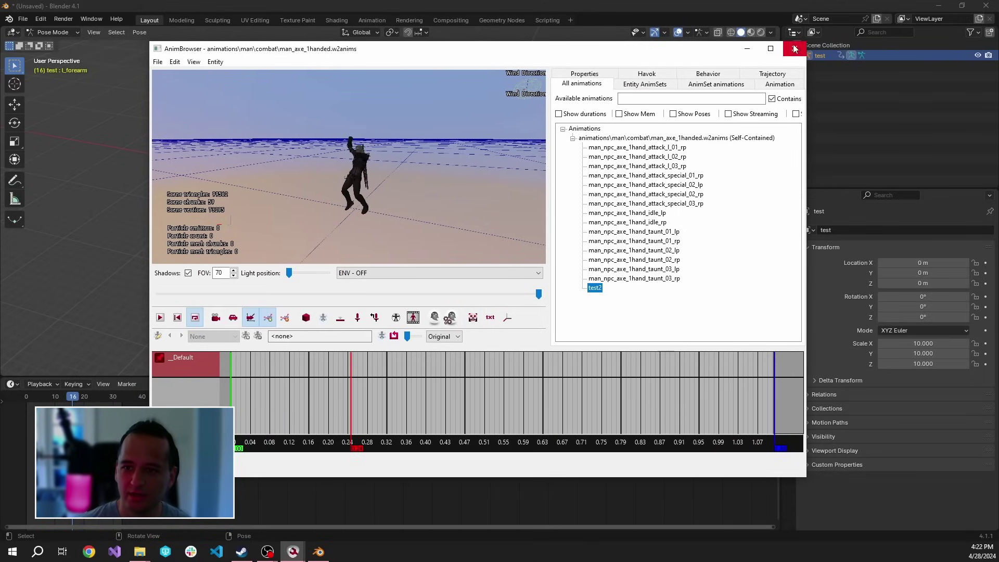
left_click(794, 48)
left_click(294, 550)
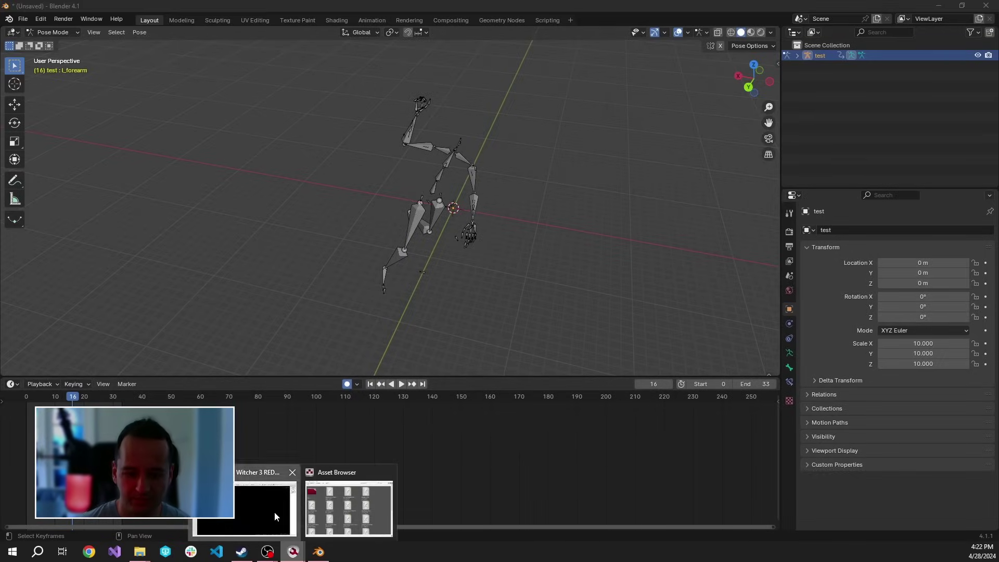
left_click(276, 516)
Step: In a depot tab of the Asset Browser, go to levels\novigrad and select novigrad.w2w
left_click(293, 550)
left_click(320, 522)
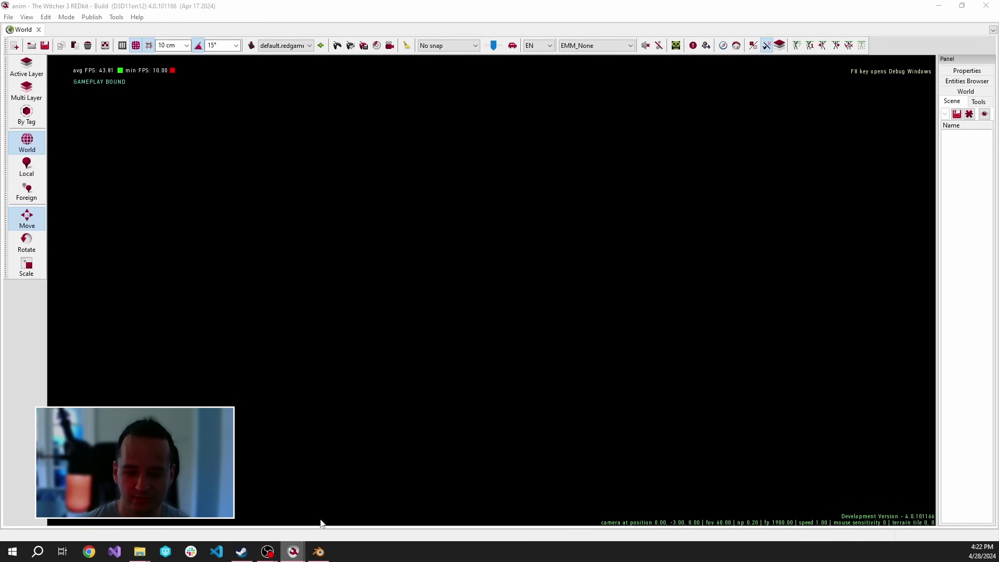
double_click(305, 88)
left_click_drag(407, 48, 414, 50)
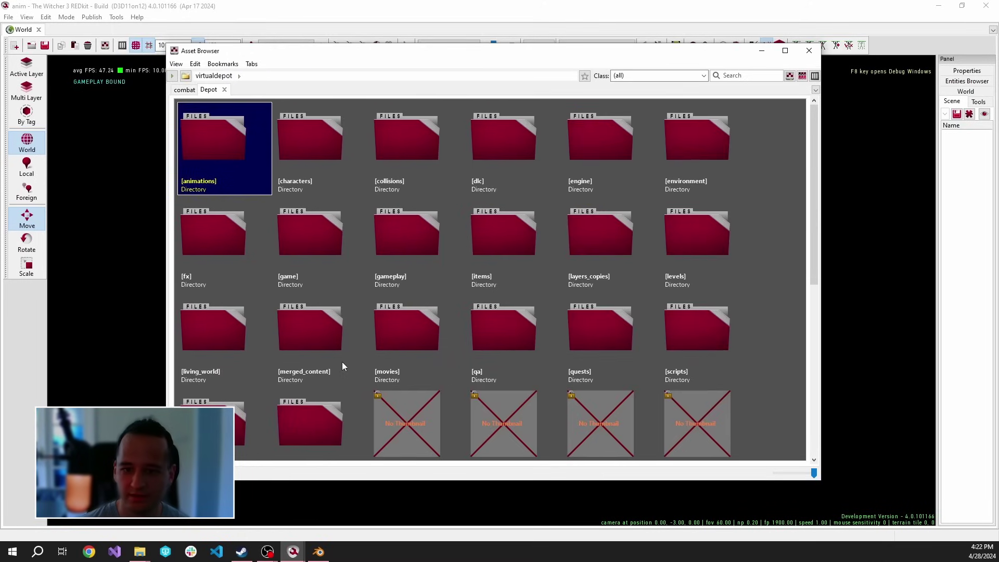
double_click(711, 267)
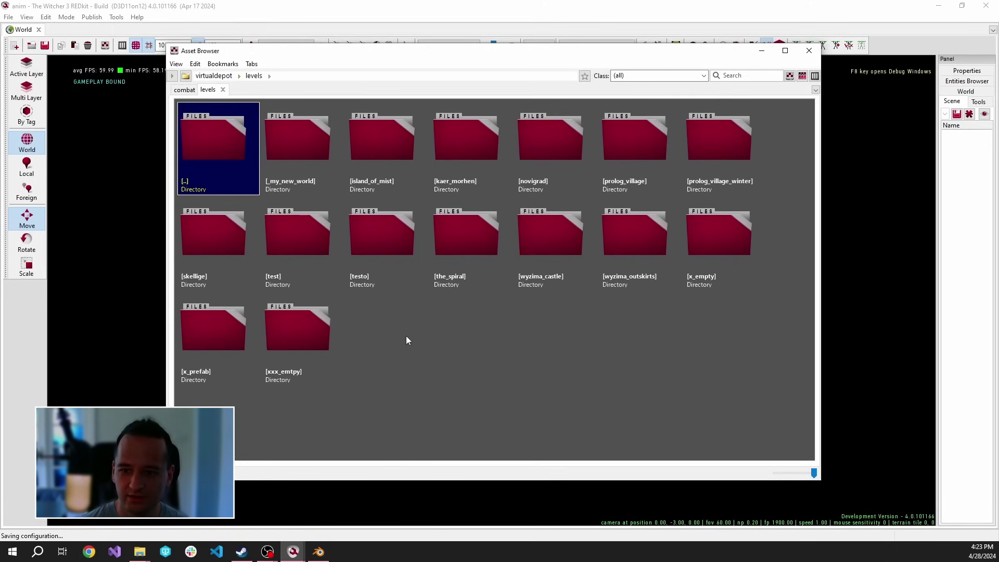
double_click(524, 163)
scroll(514, 280, "down", 10)
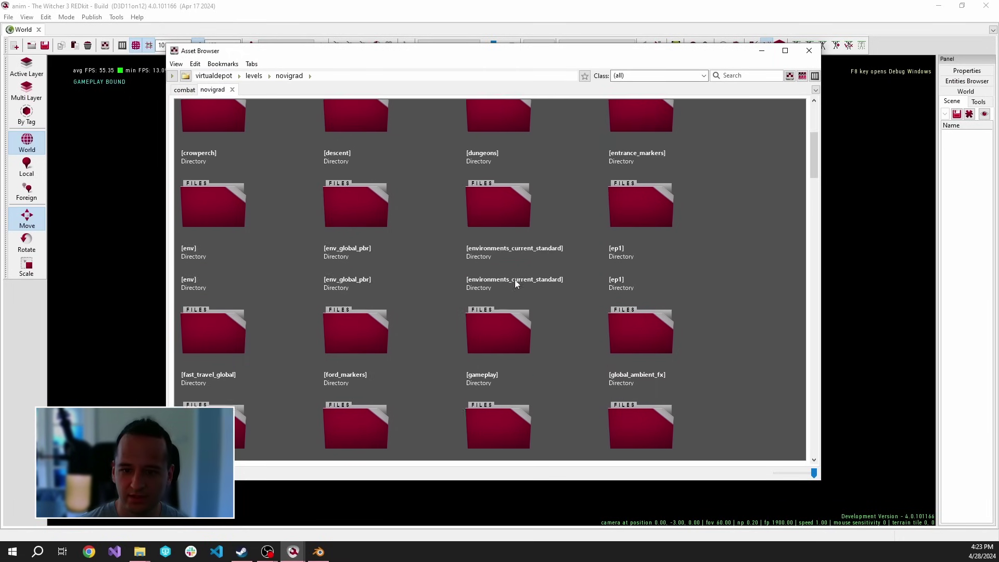
scroll(531, 291, "down", 7)
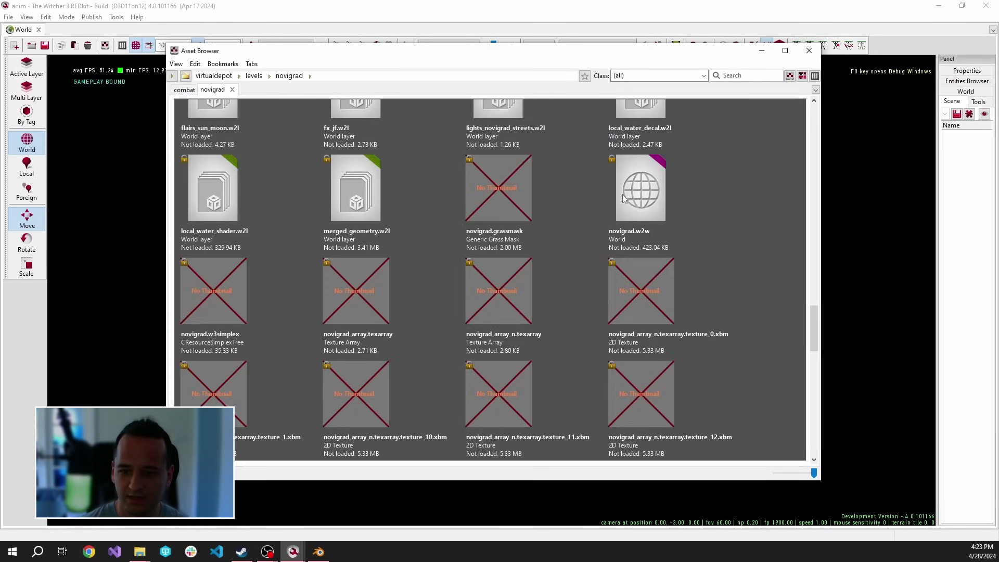
left_click(648, 212)
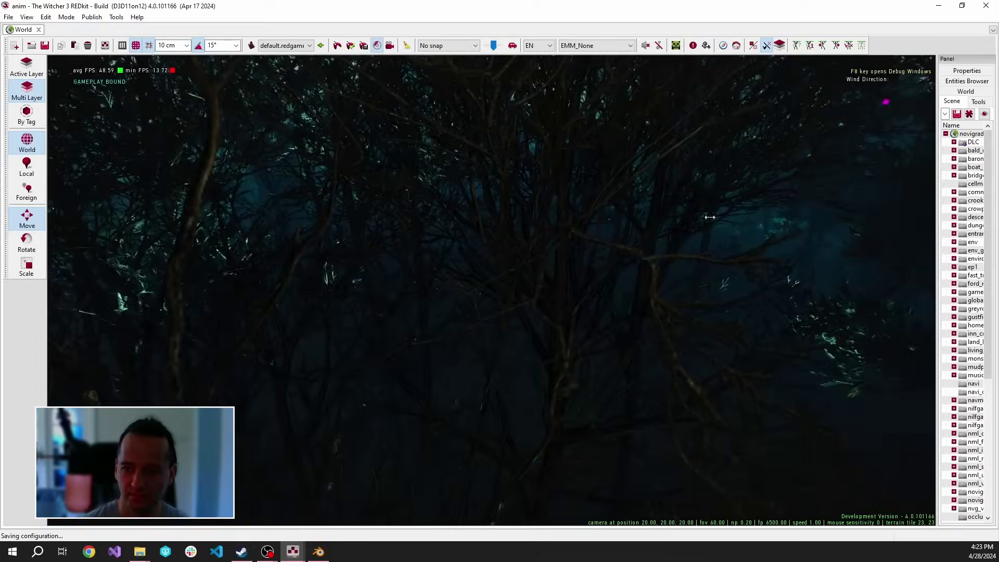
Step: Widen the Scene panel, fly over the forest, and play the game on current layers only
left_click_drag(709, 217, 709, 218)
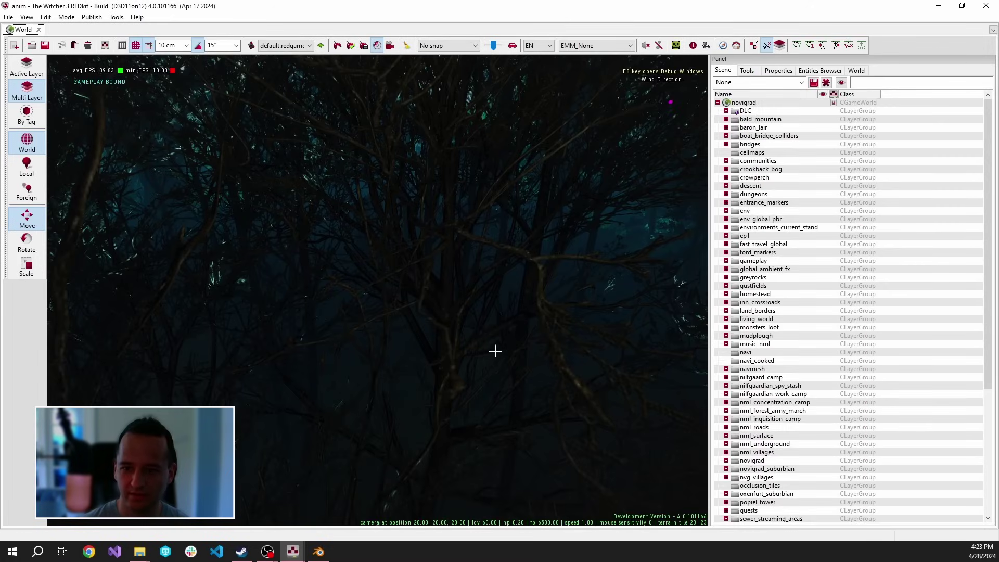
right_click_drag(514, 340, 535, 289)
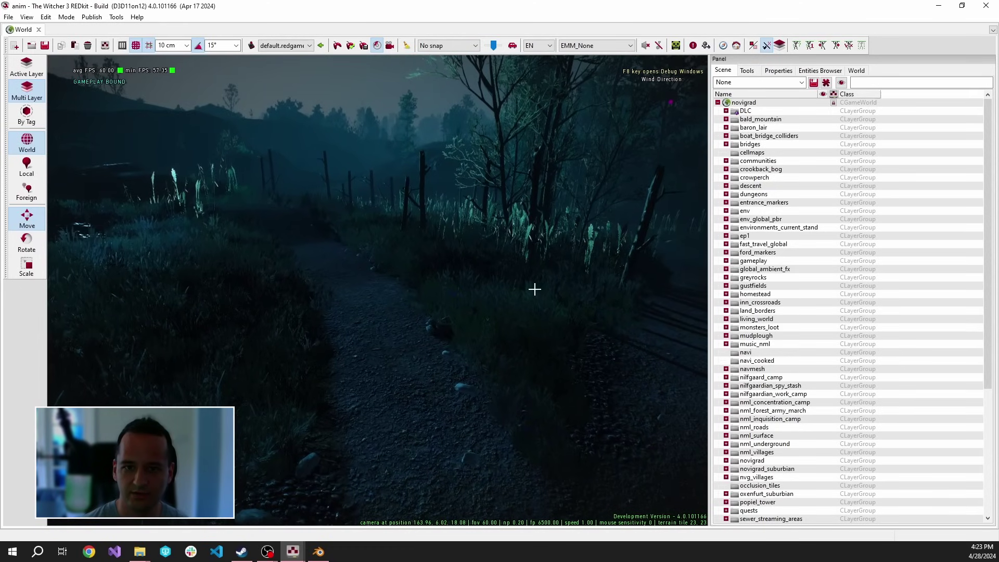
left_click(349, 48)
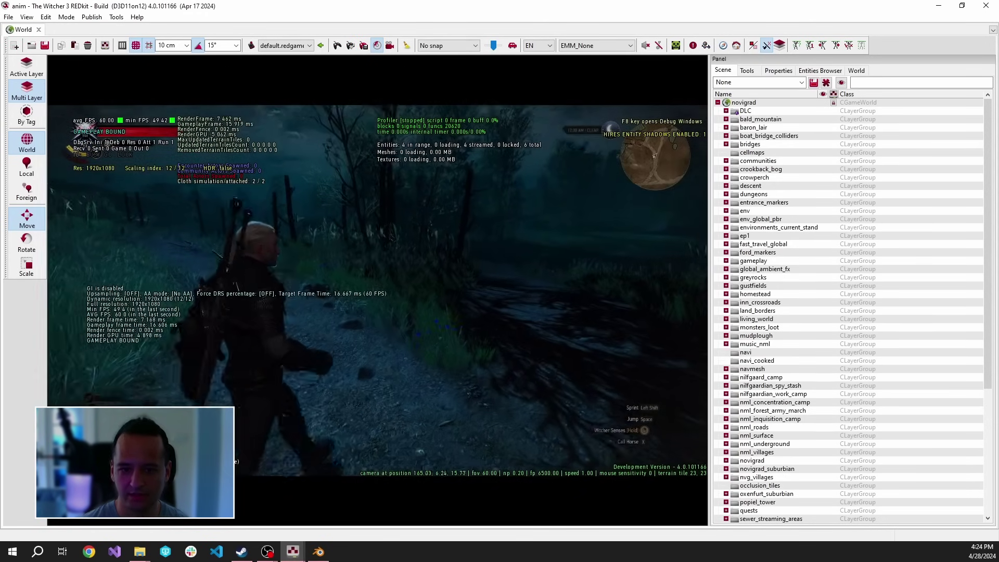
Step: Run Geralt back and forth along the fenced night path, then return to the editor
key("w")
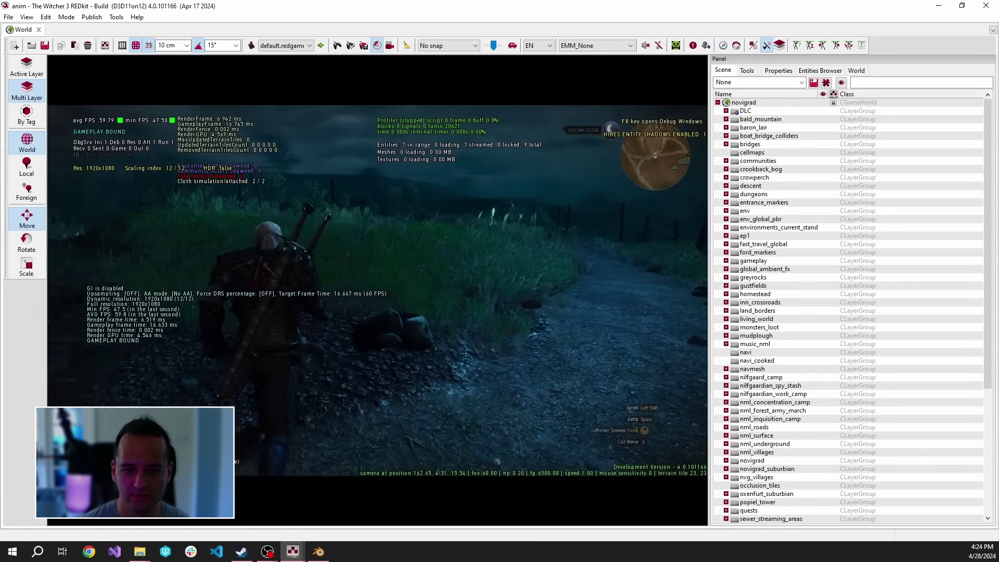
key("w")
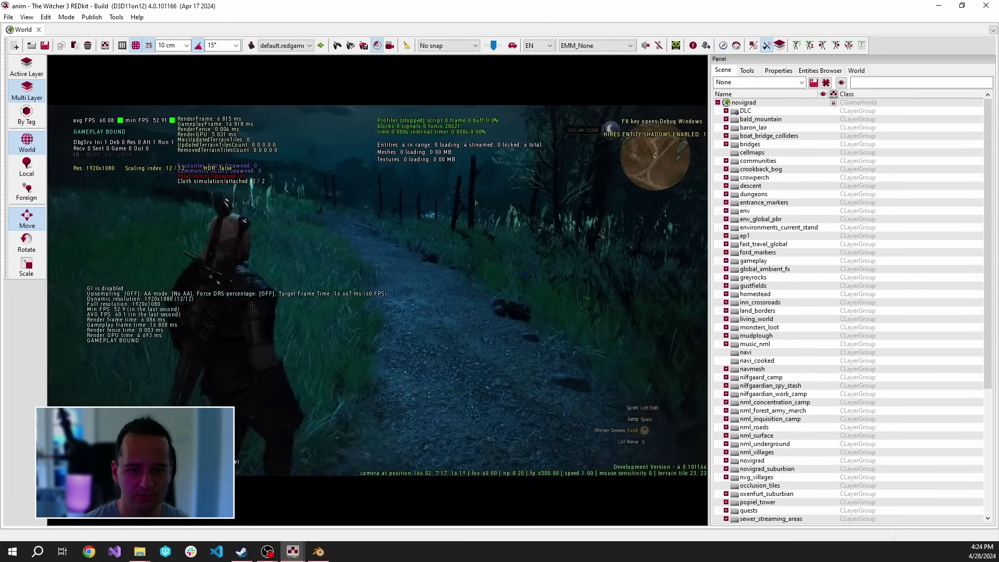
key("w")
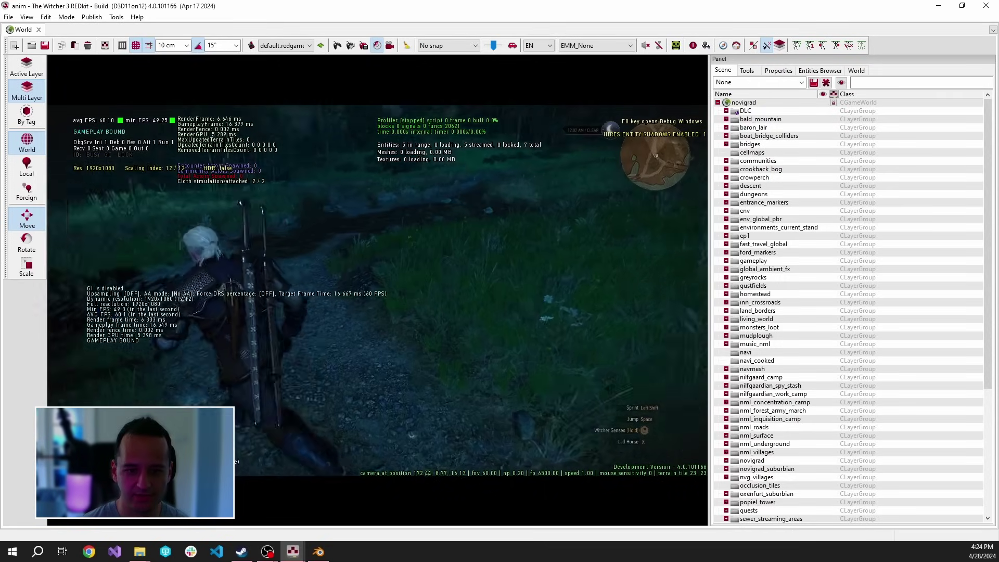
key("w")
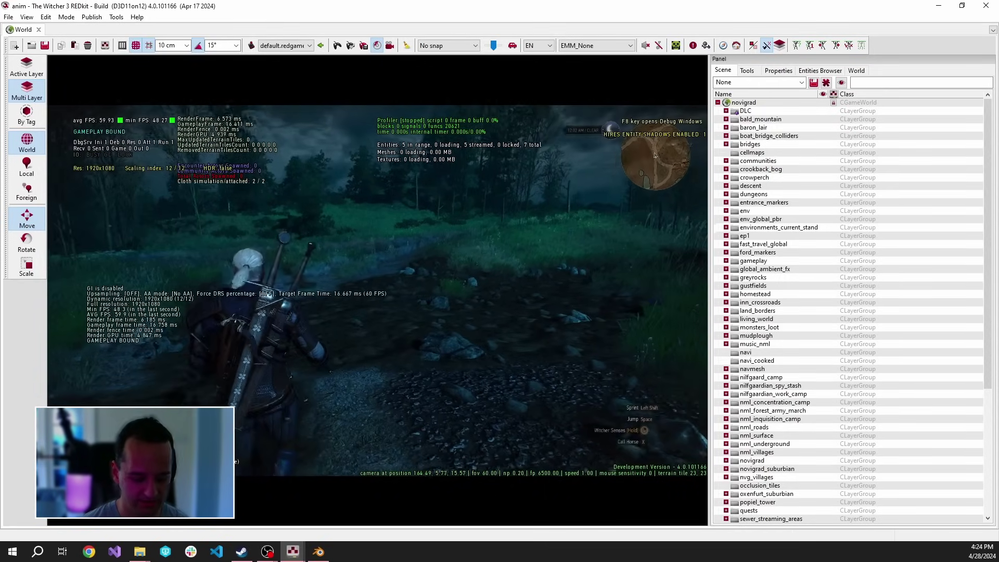
key("w")
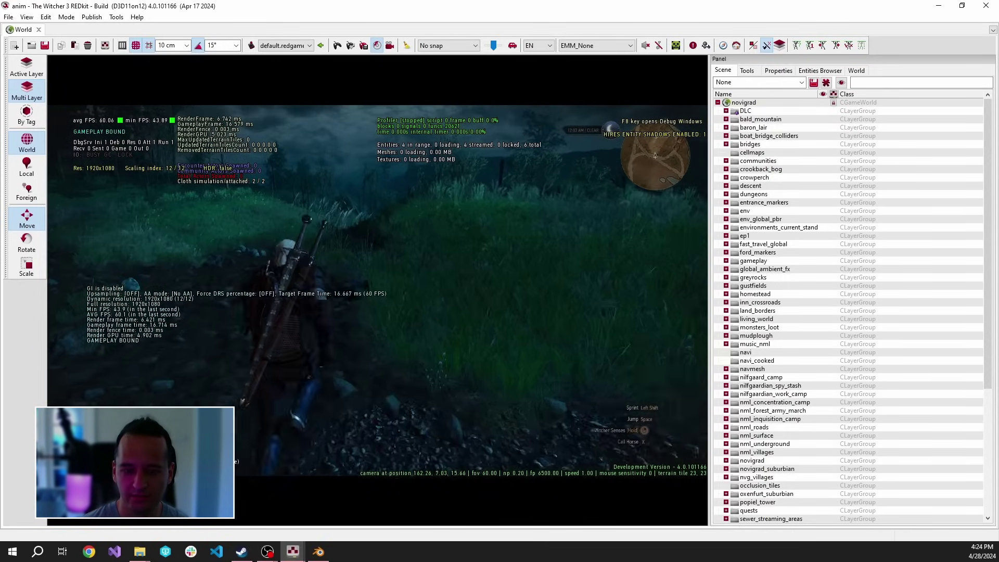
key("w")
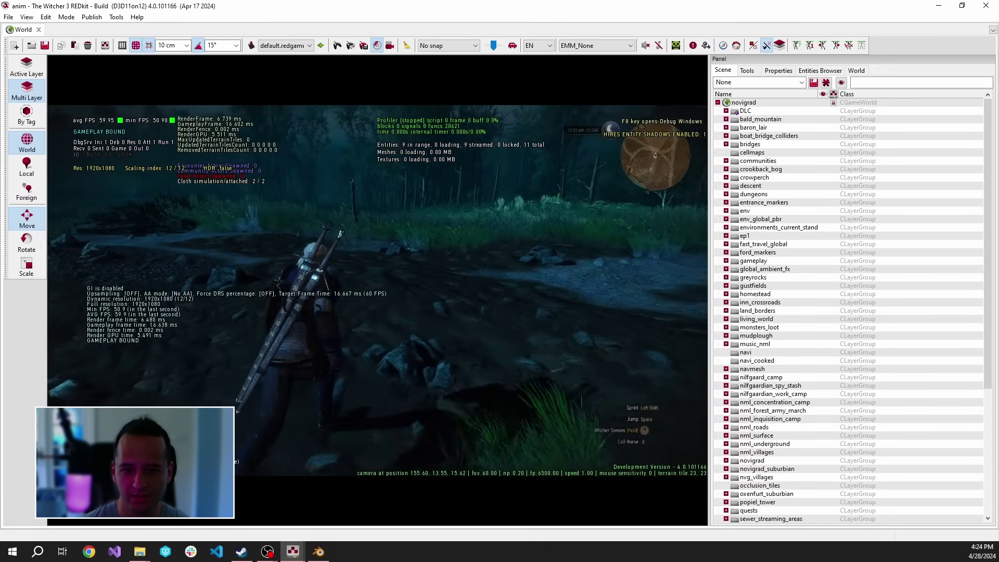
key("w")
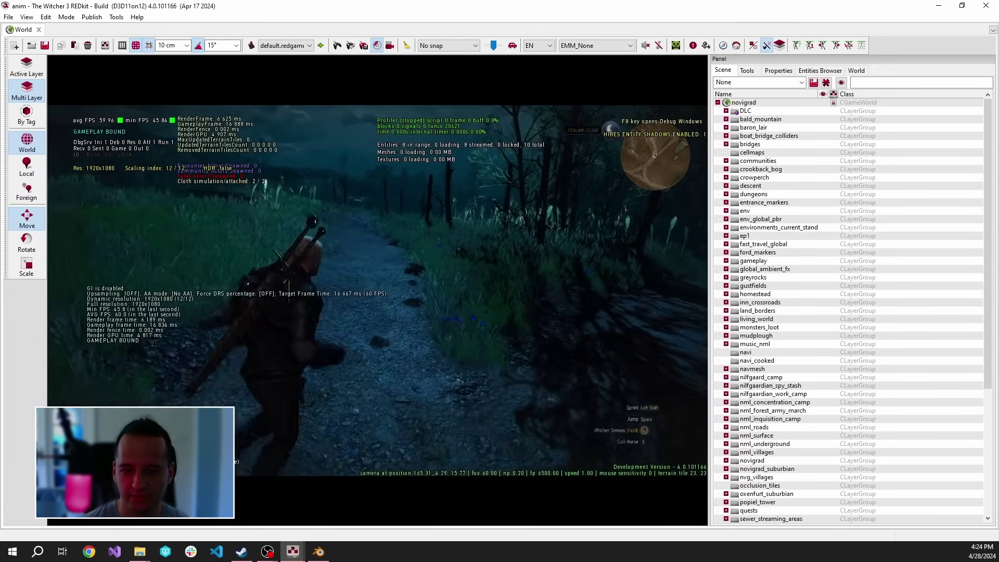
key("w")
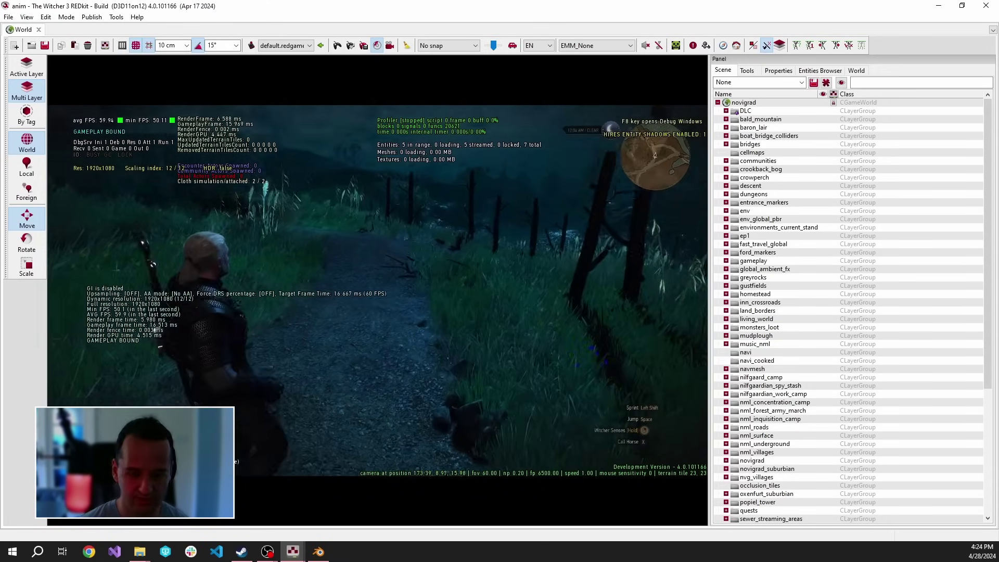
key("alt+Tab")
Step: Start the Behavior Debugger for player0 with man_base and Gameplay, and enlarge its window
left_click(482, 3)
left_click(116, 18)
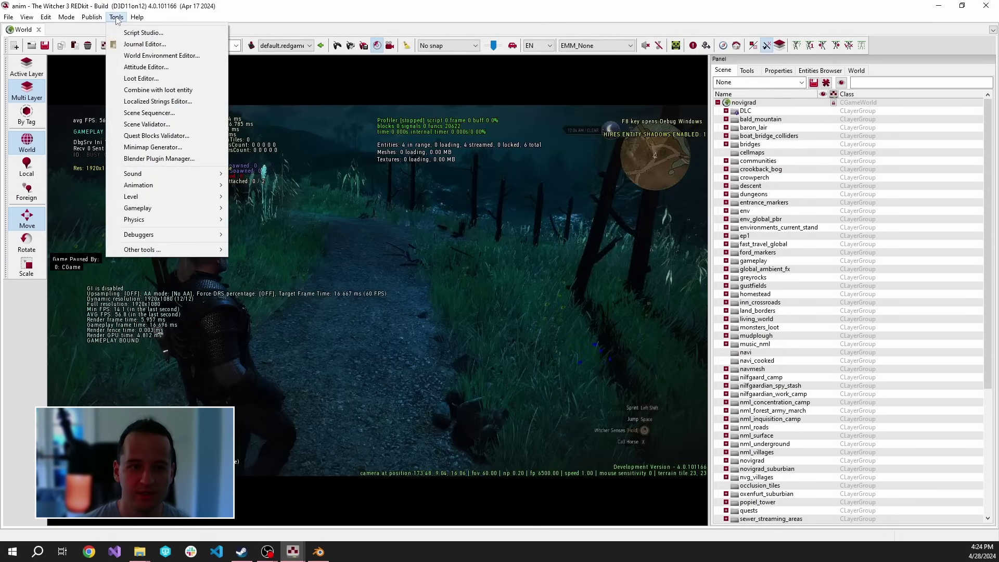
mouse_move(219, 238)
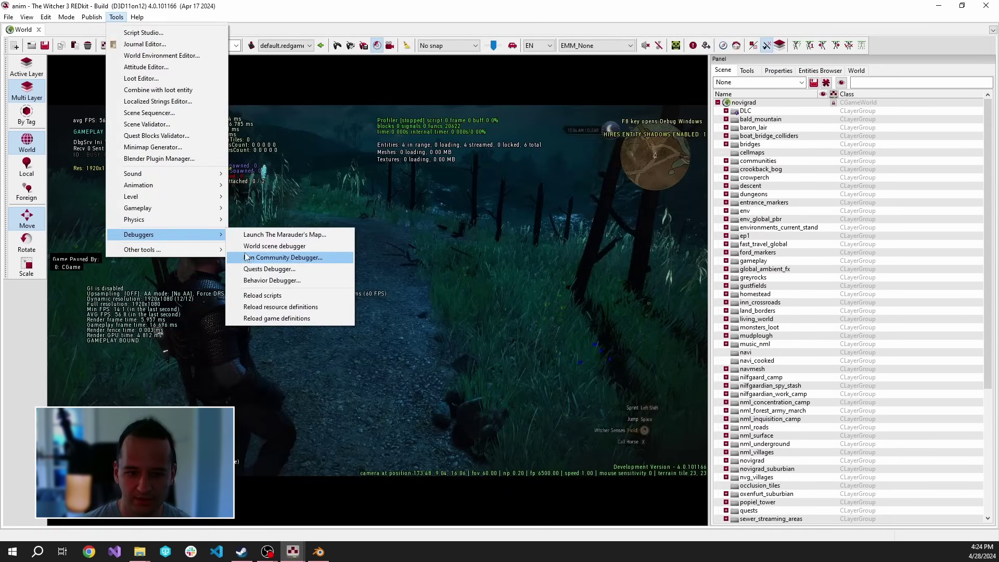
left_click(273, 281)
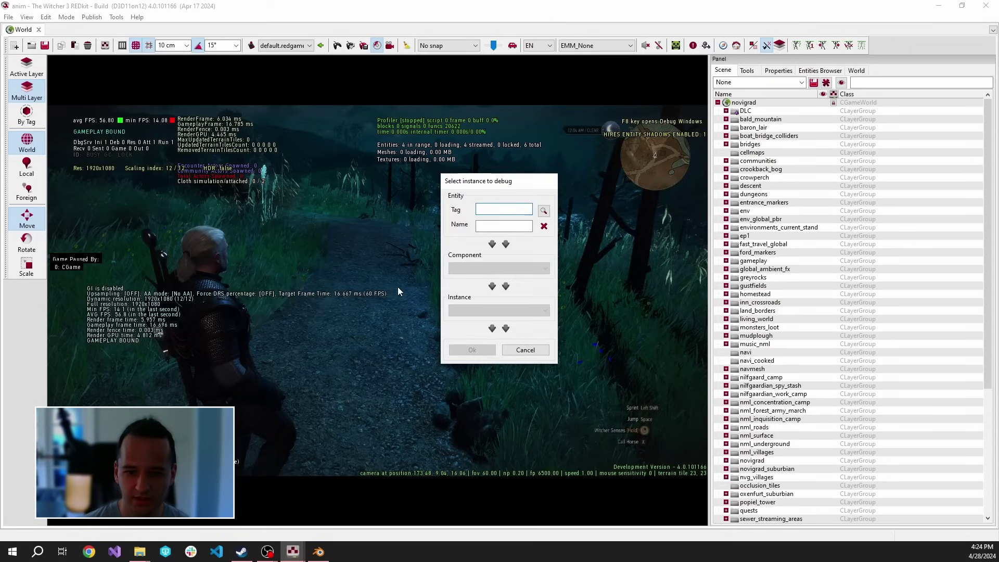
left_click(543, 210)
left_click(502, 226)
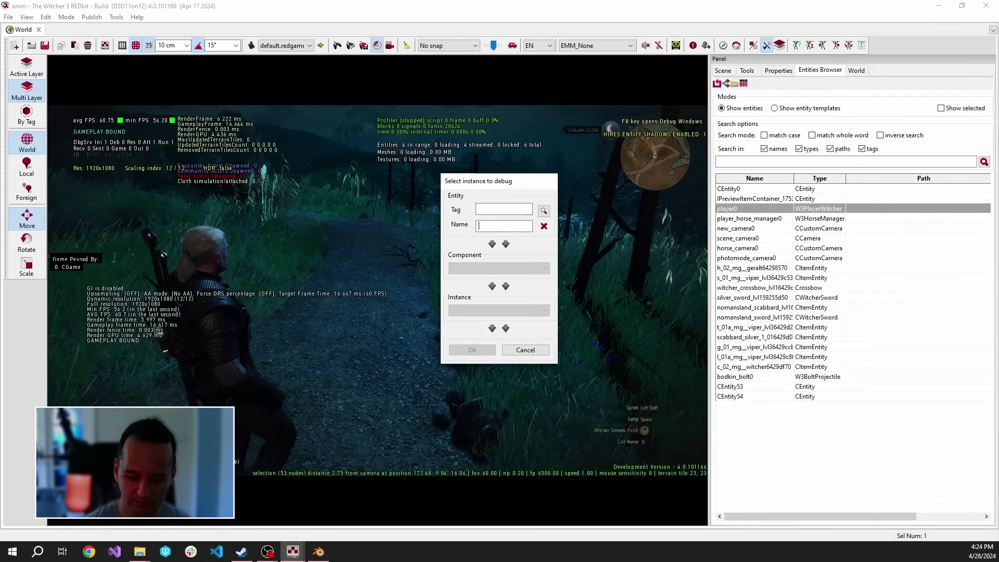
left_click(548, 216)
left_click_drag(494, 185, 498, 186)
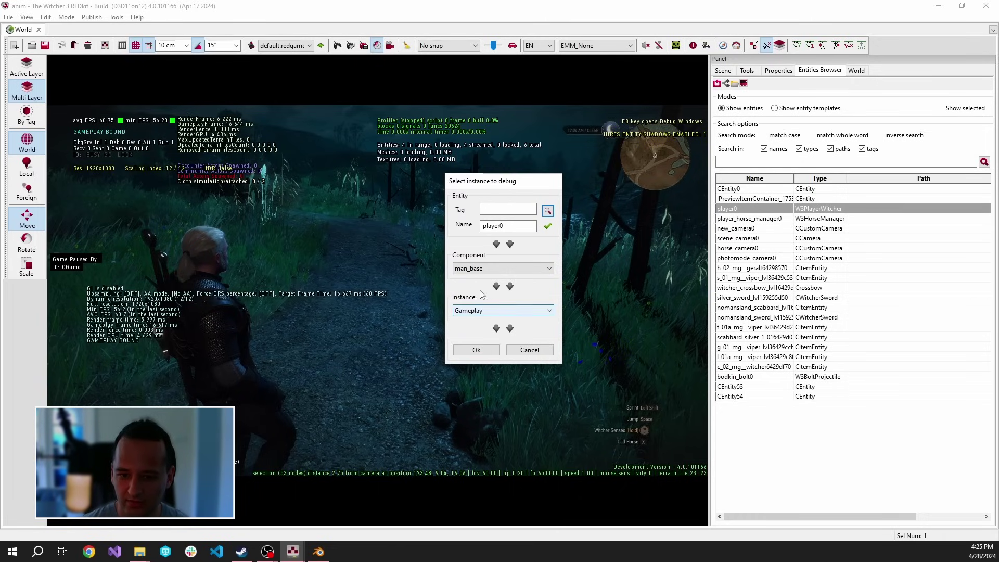
left_click(483, 348)
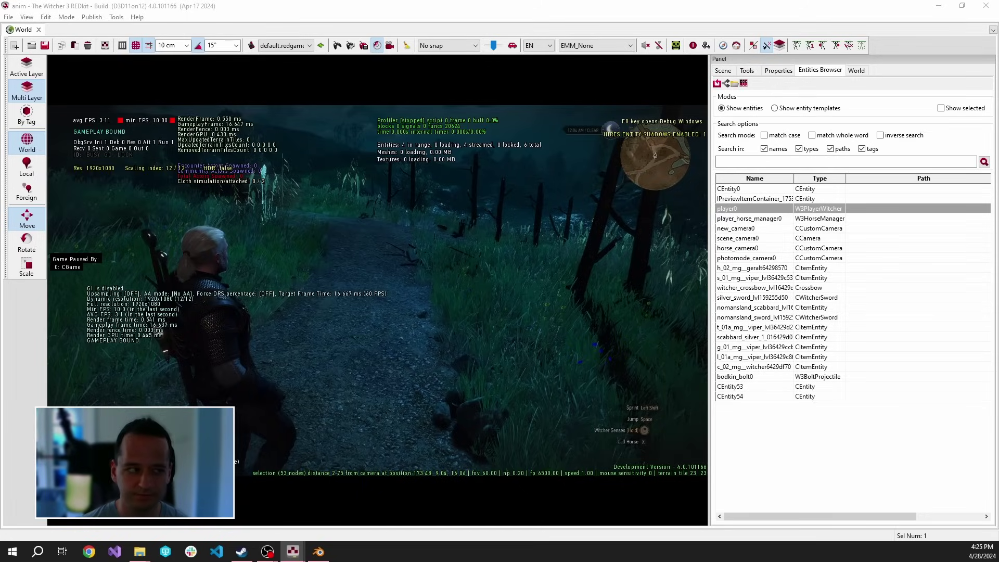
left_click_drag(0, 99, 512, 77)
left_click_drag(743, 394, 964, 492)
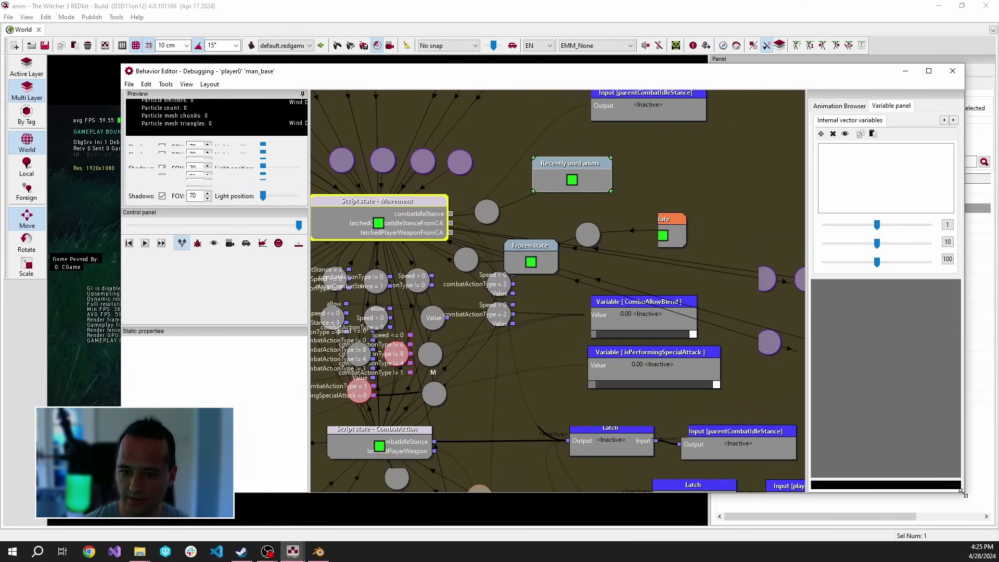
Step: Drill into the Movement node and then its inner state machine in the behavior graph
scroll(508, 345, "down", 6)
scroll(621, 365, "up", 6)
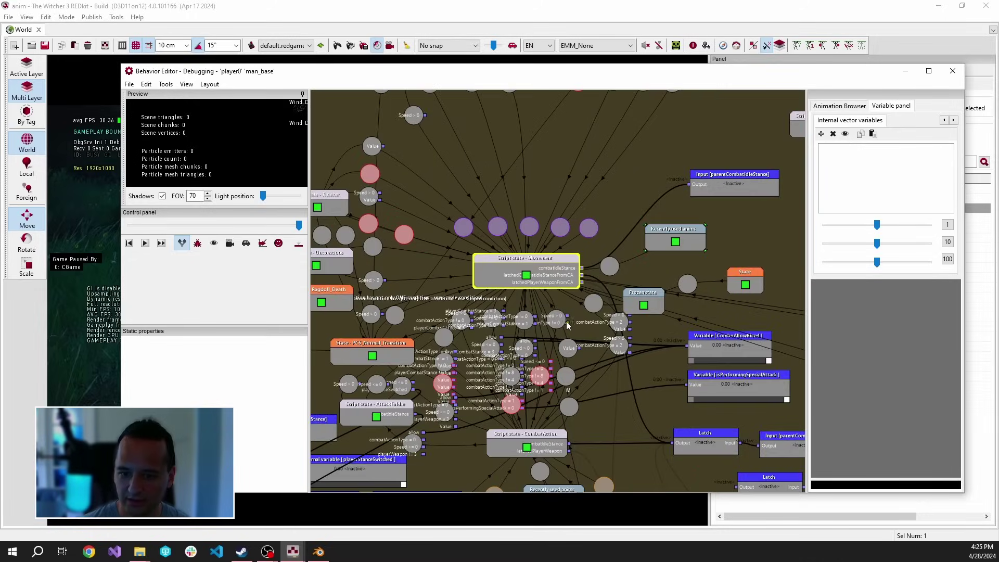
left_click_drag(567, 349, 602, 375)
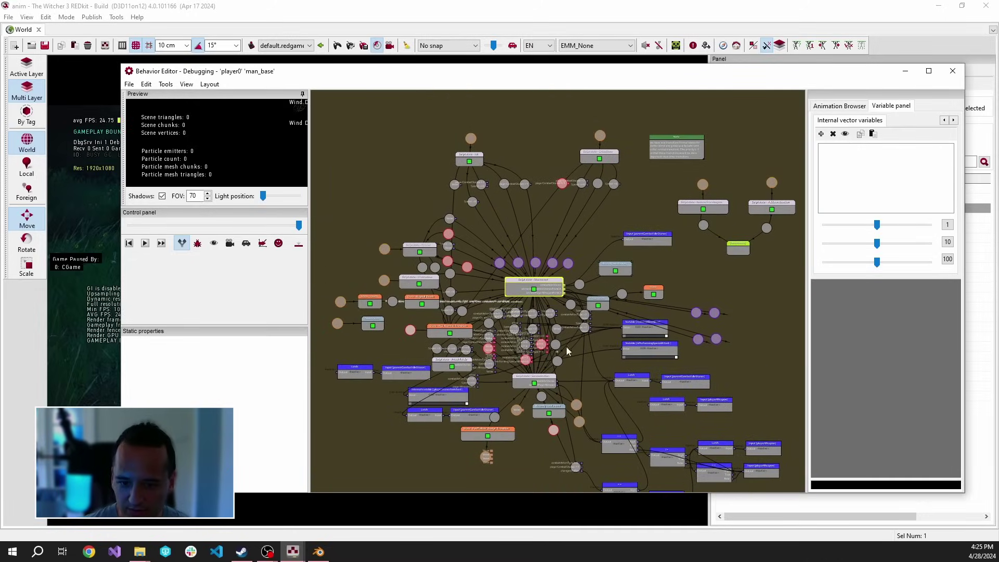
double_click(528, 280)
scroll(466, 238, "up", 5)
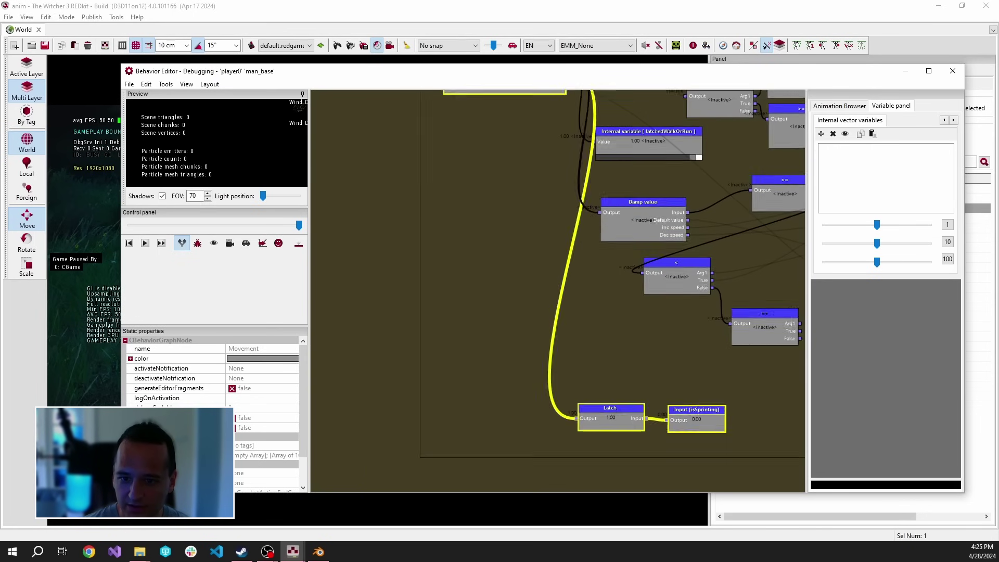
double_click(505, 279)
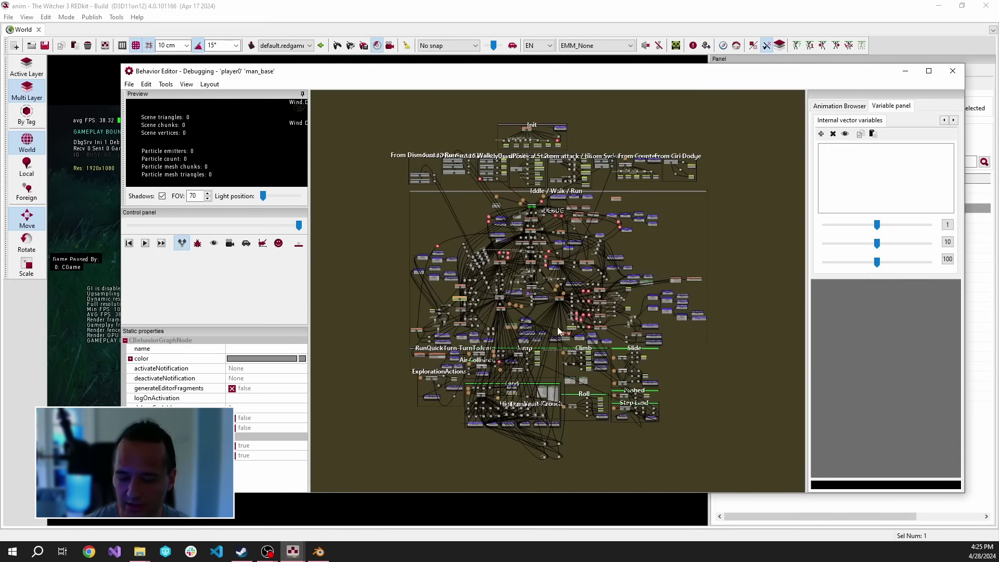
Step: Shift the Behavior Editor aside and restore the main REDkit editor to a smaller window
scroll(519, 313, "up", 5)
scroll(613, 307, "down", 4)
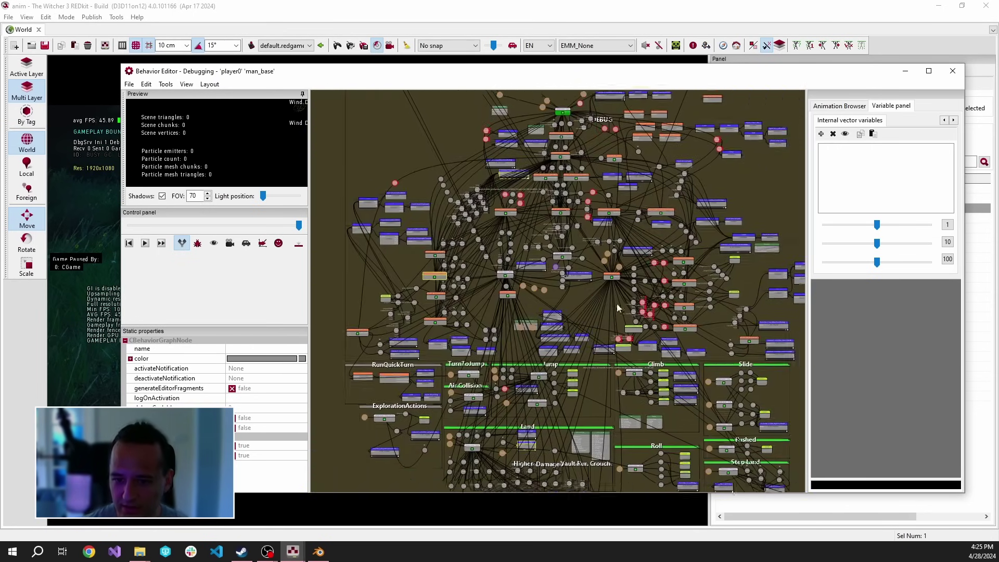
left_click_drag(571, 72, 759, 94)
left_click_drag(700, 5, 265, 75)
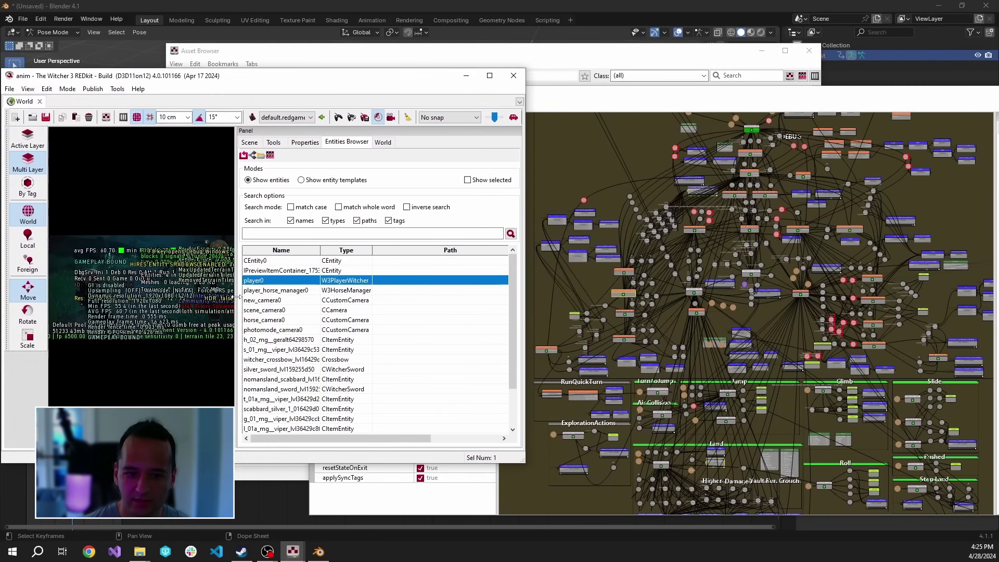